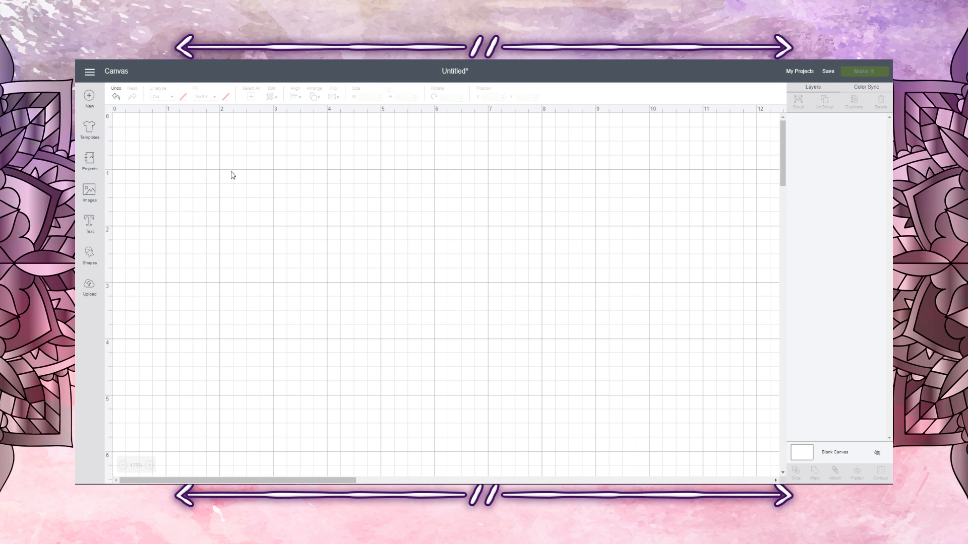
Step: Add a text object containing the first name and place it at about X 3.475, Y 2.056
click(84, 225)
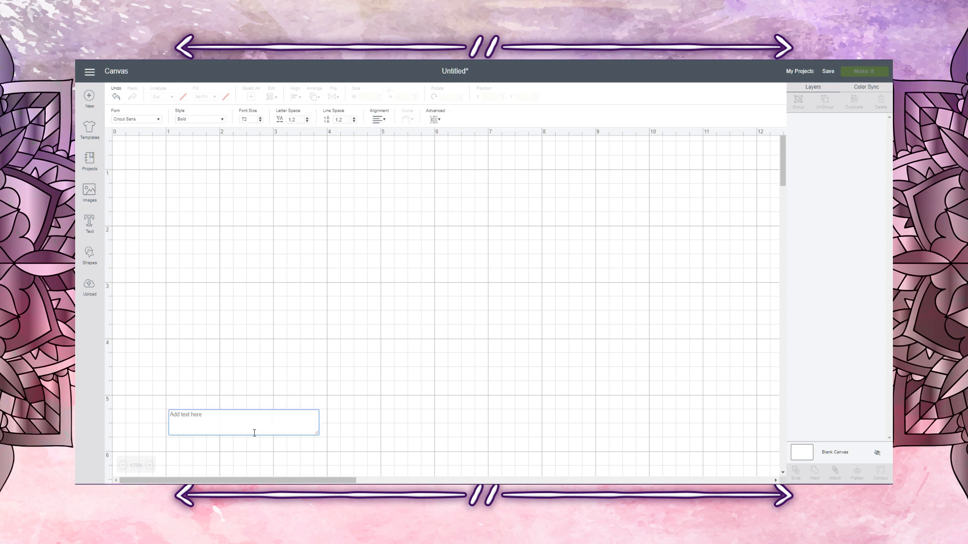
text(Manon)
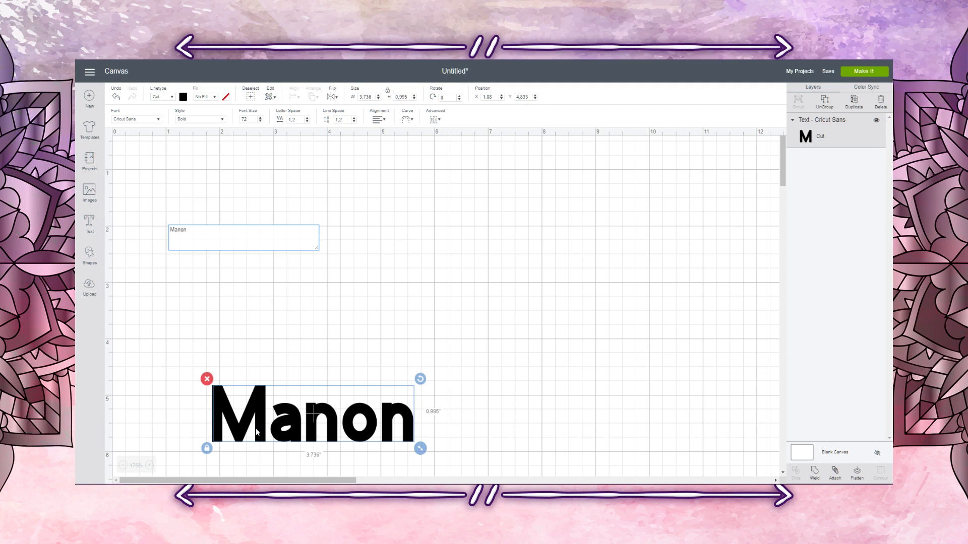
click(364, 371)
drag(295, 429, 389, 273)
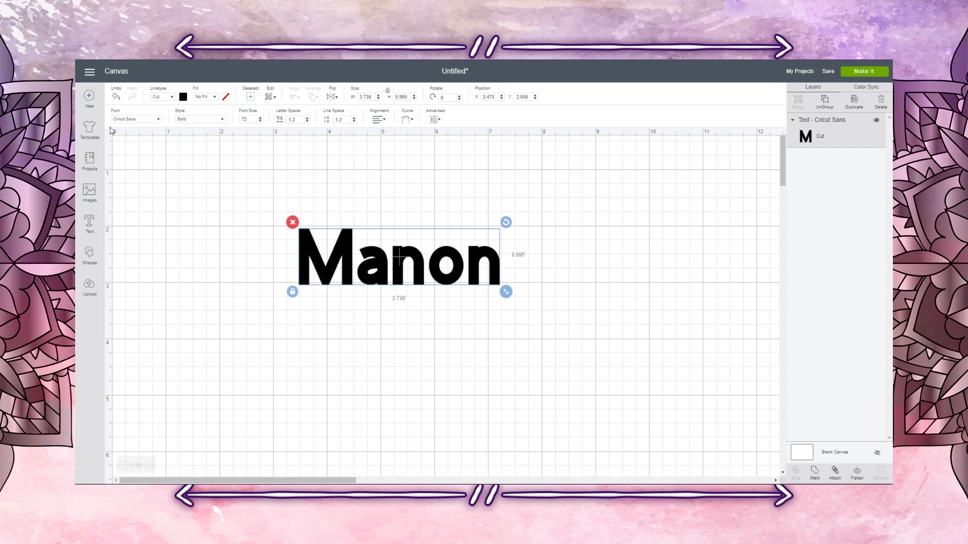
Step: Deselect the name text and hide the canvas grid
click(118, 143)
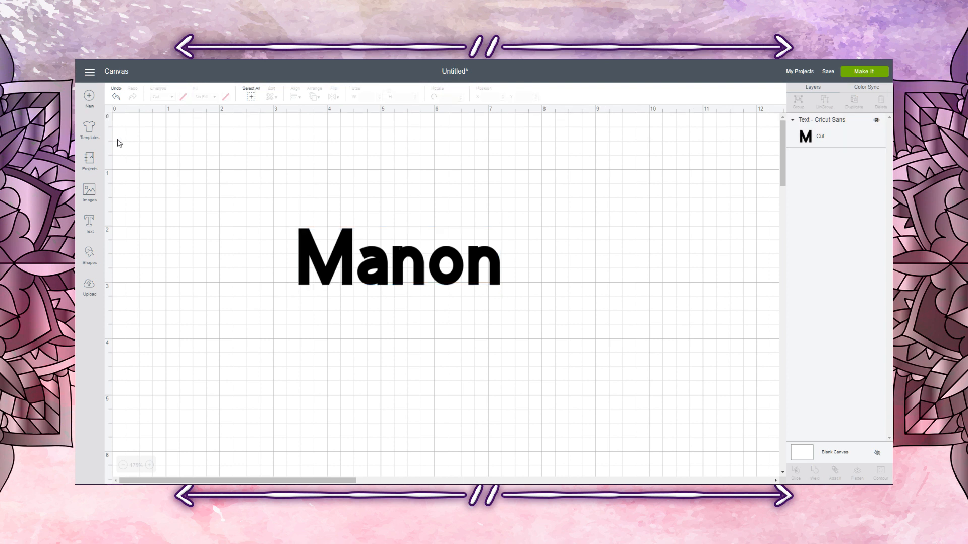
click(109, 112)
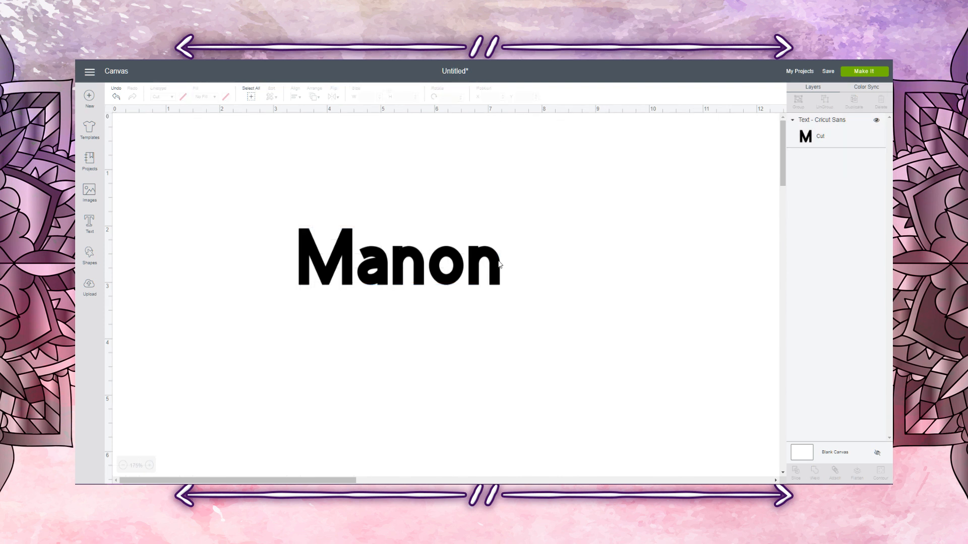
Step: Try the Regular style on the name text and switch it back to Bold for comparison
click(408, 257)
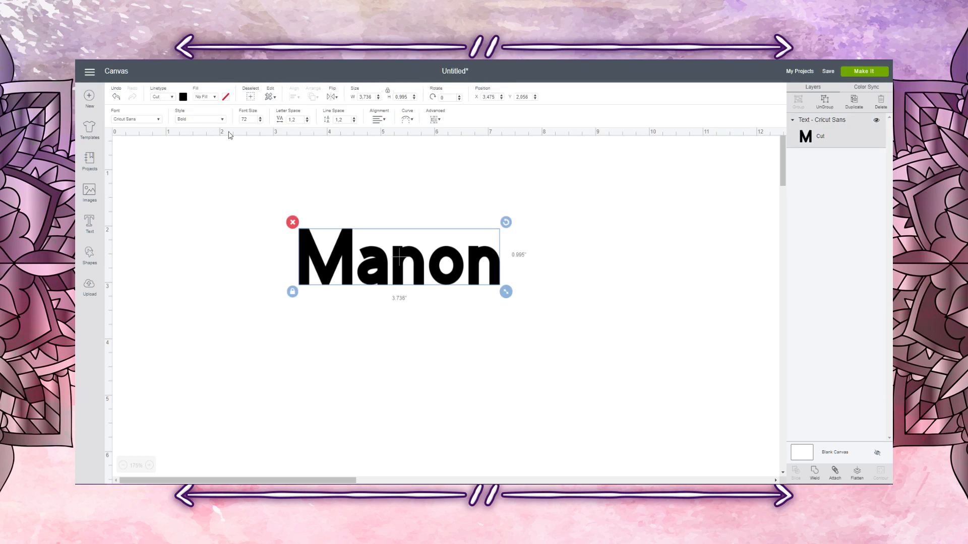
click(186, 120)
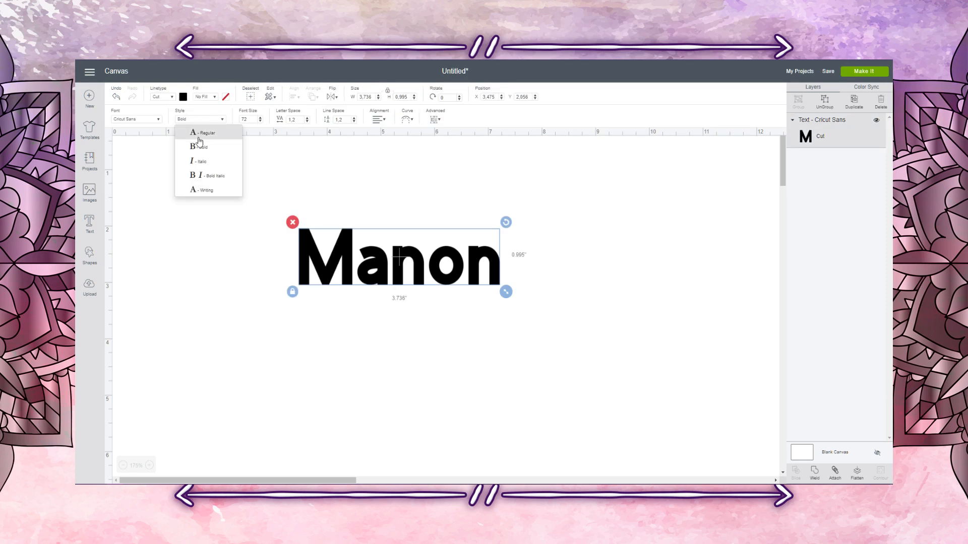
click(202, 134)
click(208, 120)
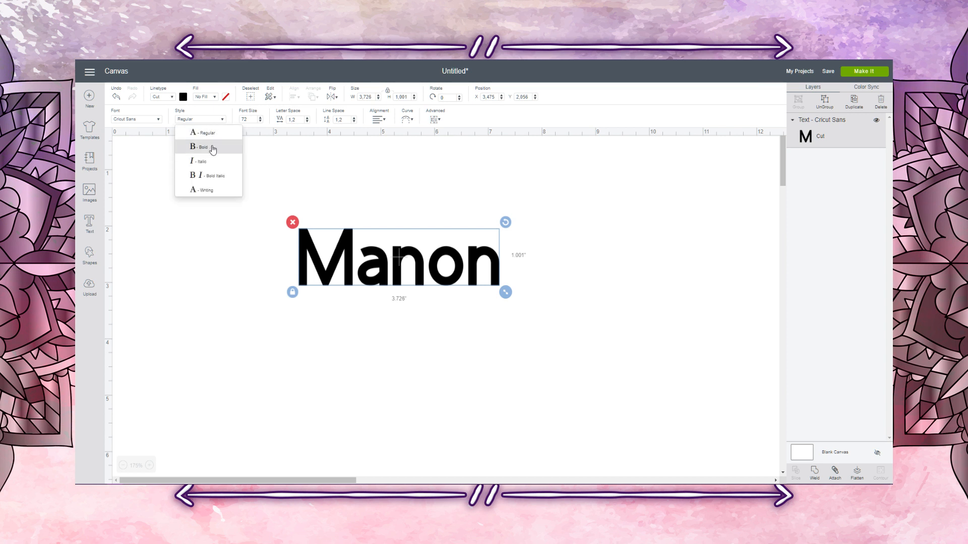
click(211, 146)
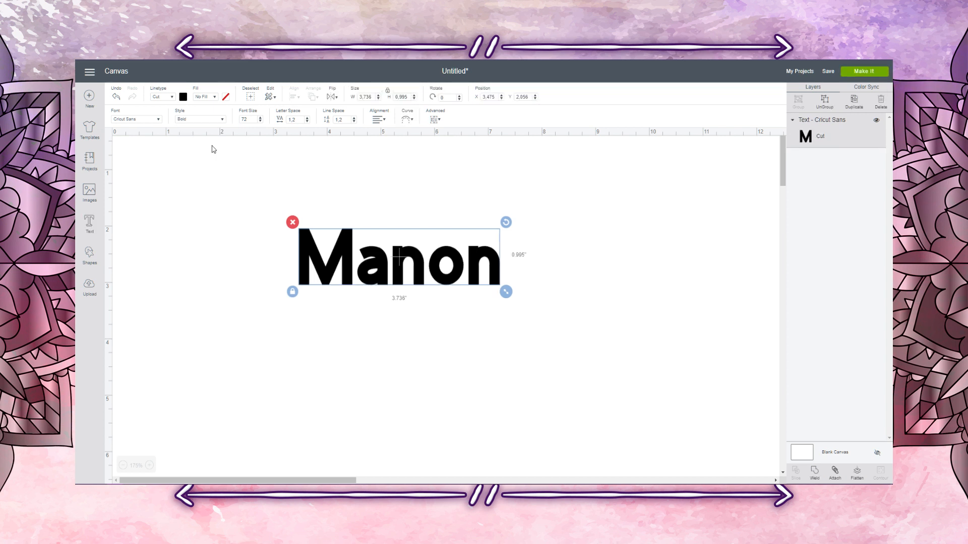
click(209, 122)
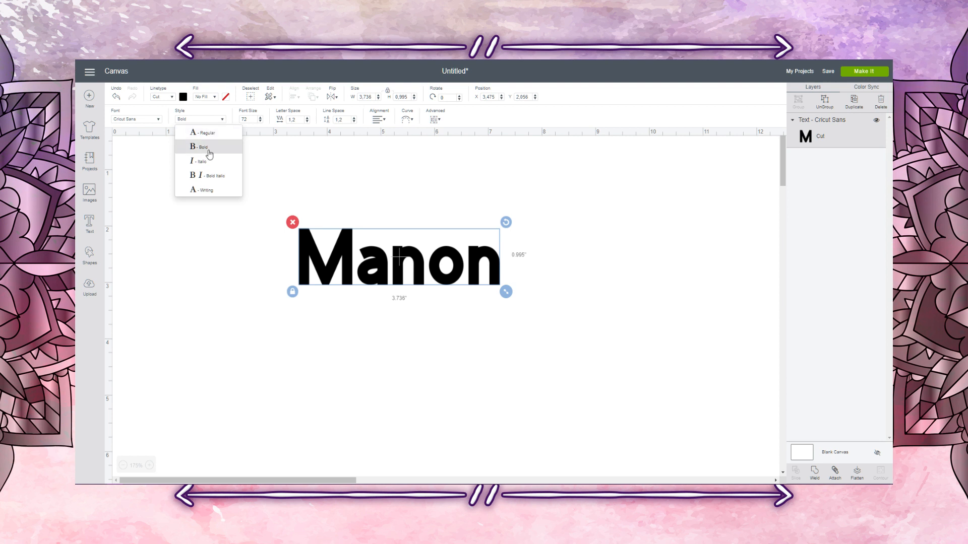
click(216, 119)
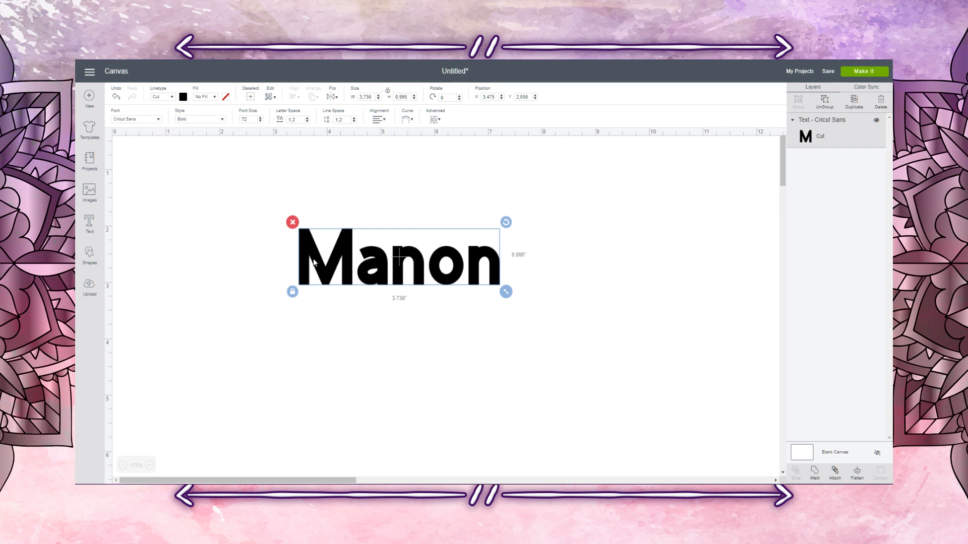
Step: Set the name text's style to Regular and move it up to about X 3.562, Y 1.683
click(196, 120)
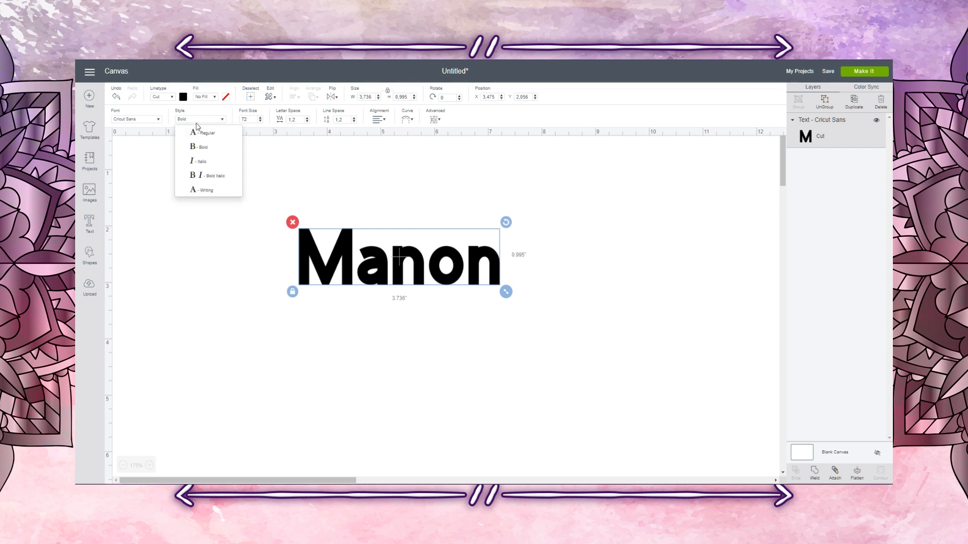
click(198, 136)
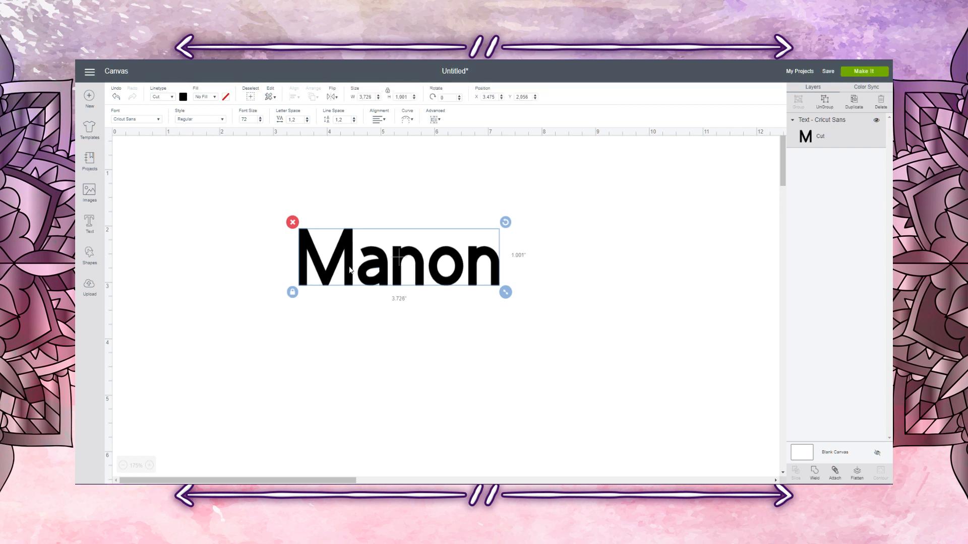
drag(351, 270, 355, 249)
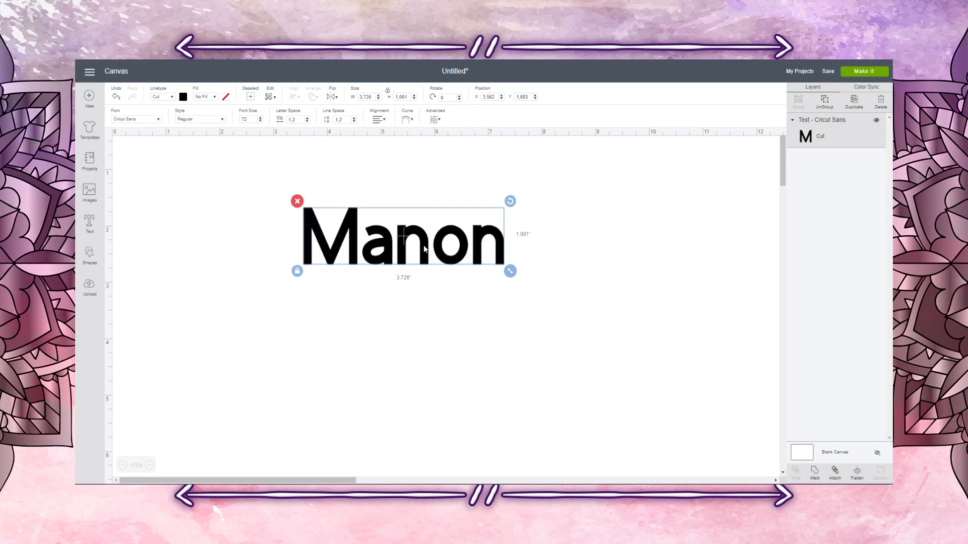
Step: Colour the name text purple from the material colours
click(183, 97)
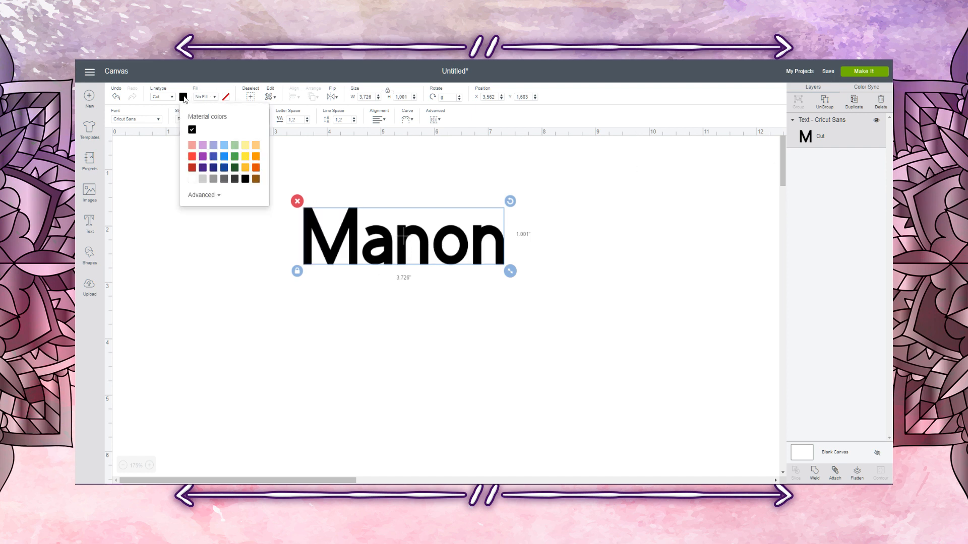
click(203, 157)
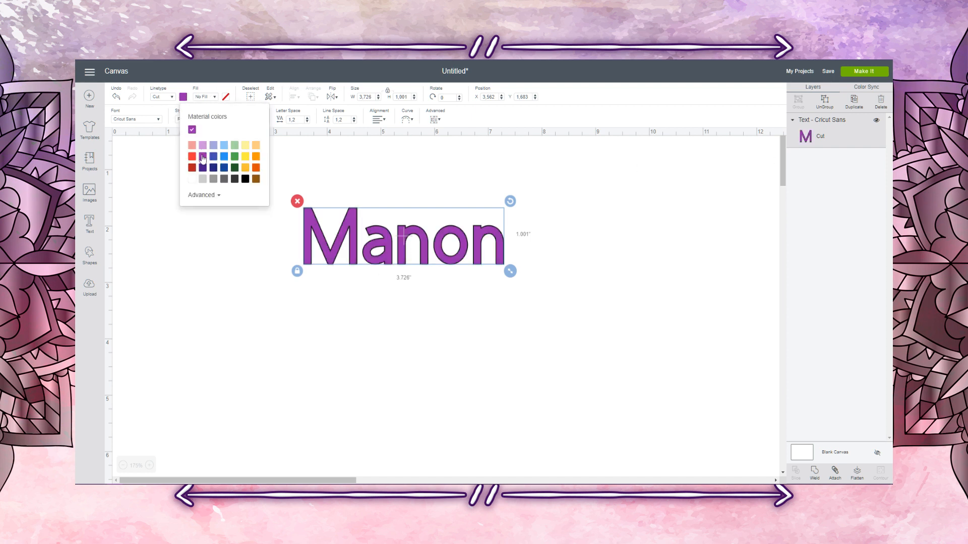
click(381, 321)
Step: Duplicate the purple name twice, moving one copy to the canvas's lower left and the other just below the original
click(356, 256)
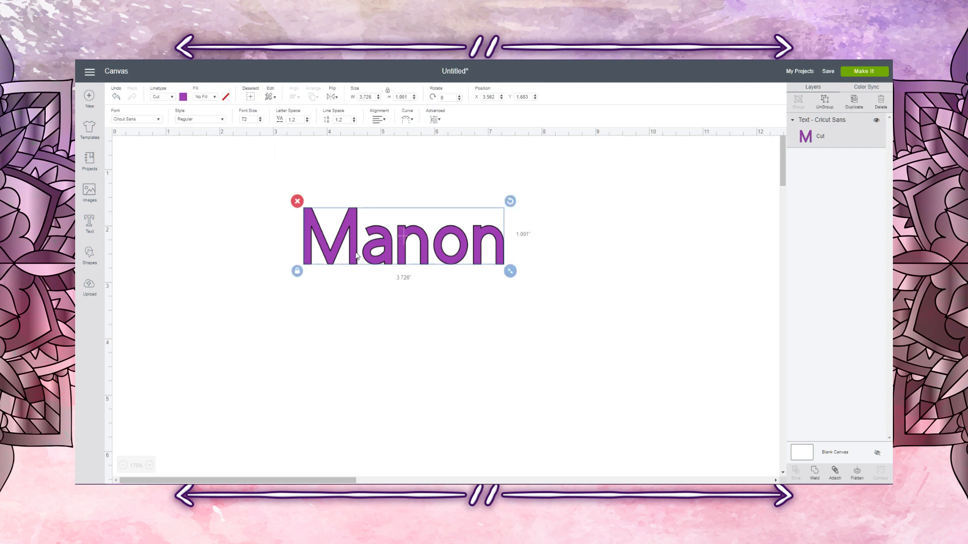
click(856, 108)
click(855, 107)
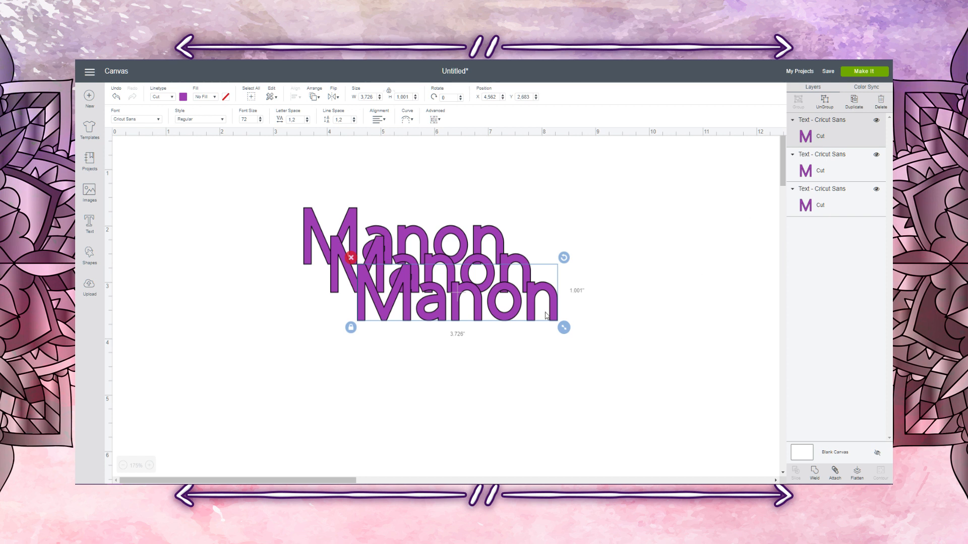
drag(477, 318, 289, 430)
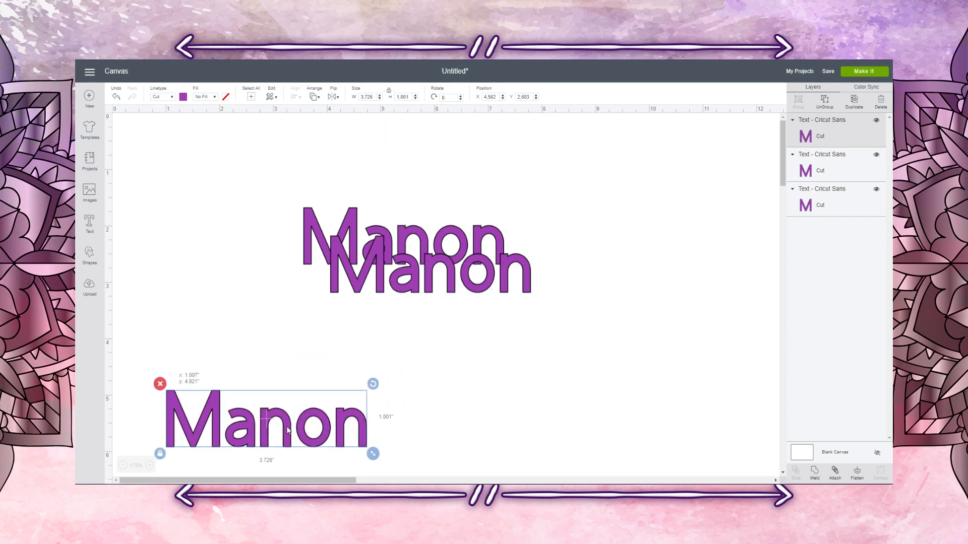
drag(419, 292, 456, 343)
Step: Recolour the middle copy of the name black and set its style to Bold
click(184, 99)
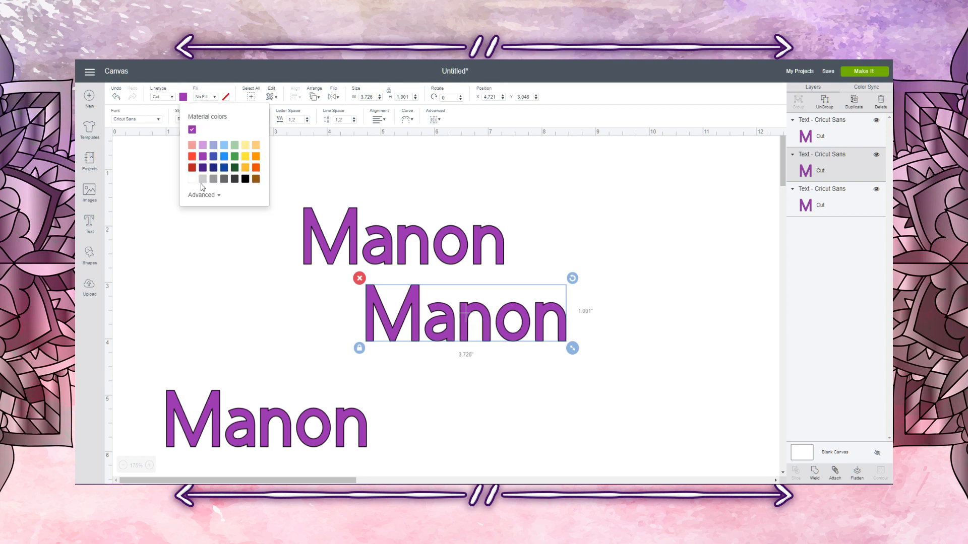
click(245, 179)
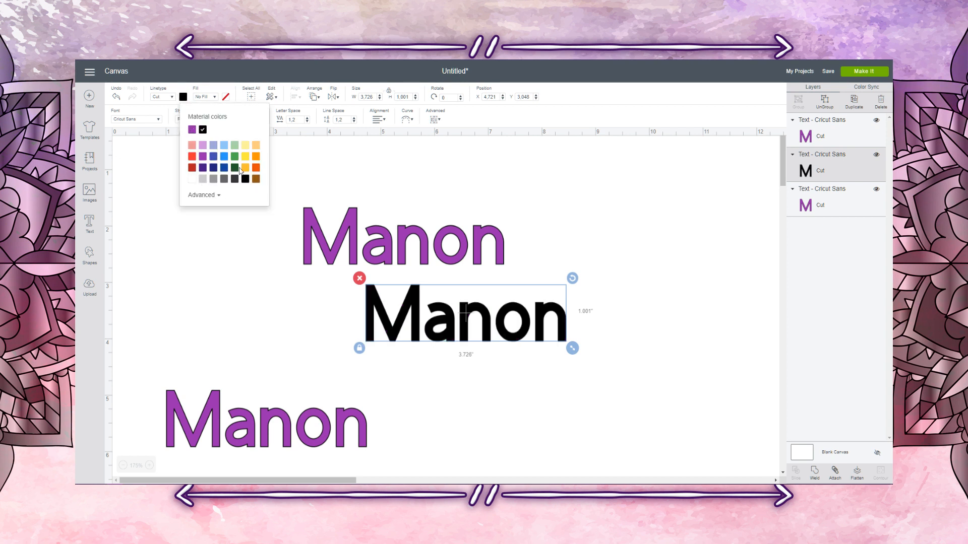
click(420, 304)
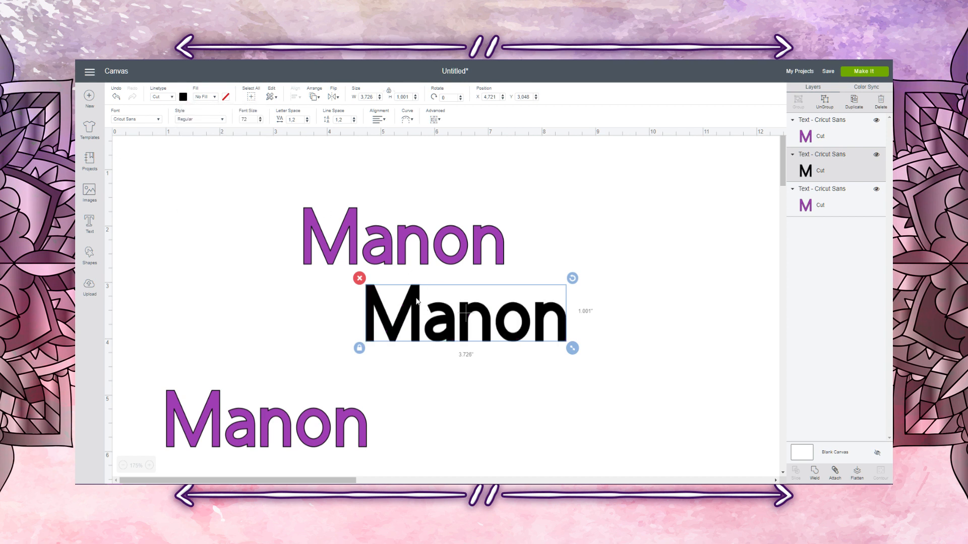
click(211, 120)
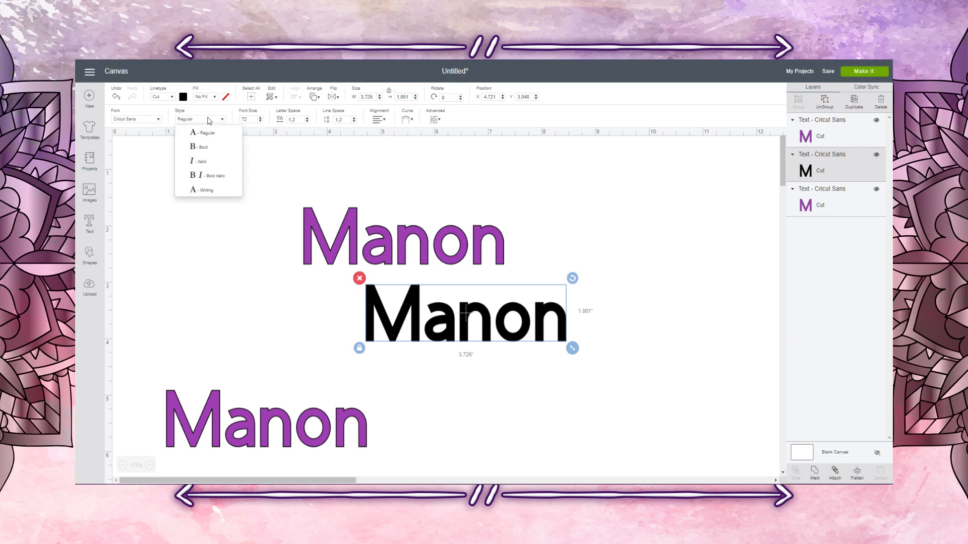
click(208, 148)
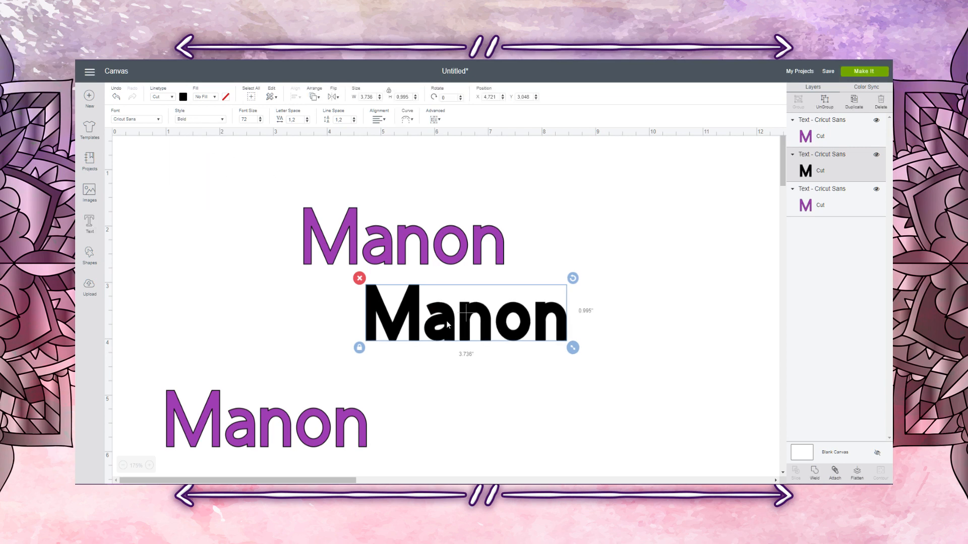
Step: Send the black bold name to the back and place it behind the upper purple name as a slightly offset shadow
right_click(447, 325)
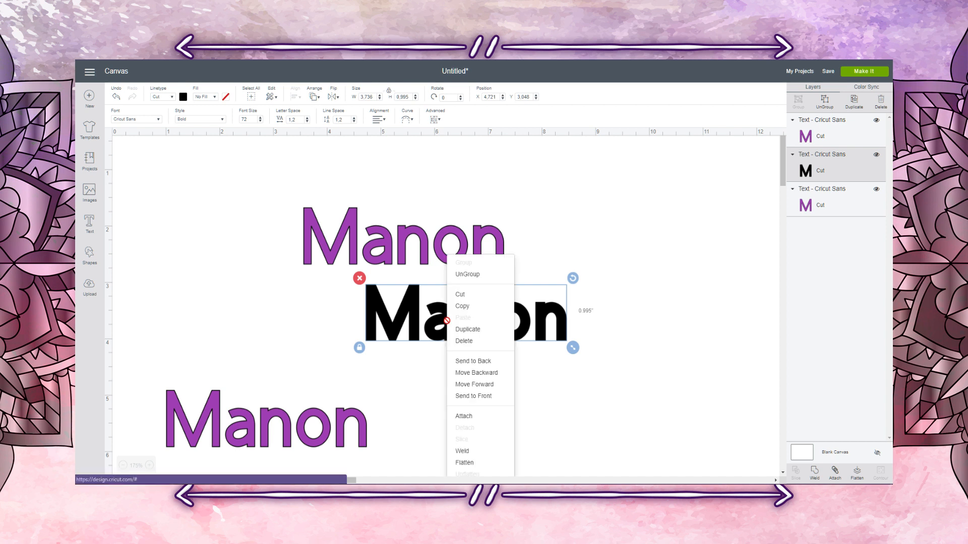
click(496, 363)
drag(450, 330, 388, 255)
click(491, 328)
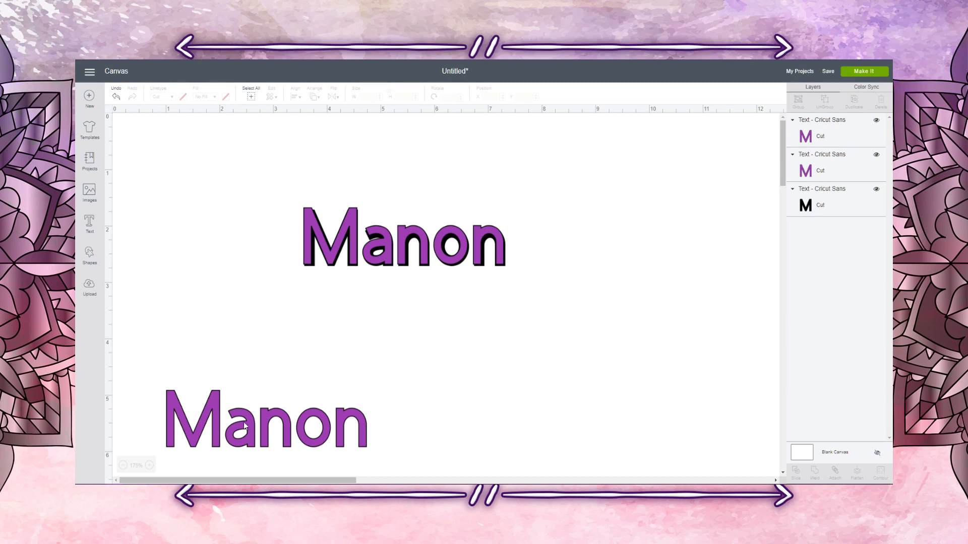
Step: Move the spare purple name up to about X 1.158, Y 4.008, and nudge the shadowed purple name to about X 3.551, Y 1.671
drag(245, 427, 254, 376)
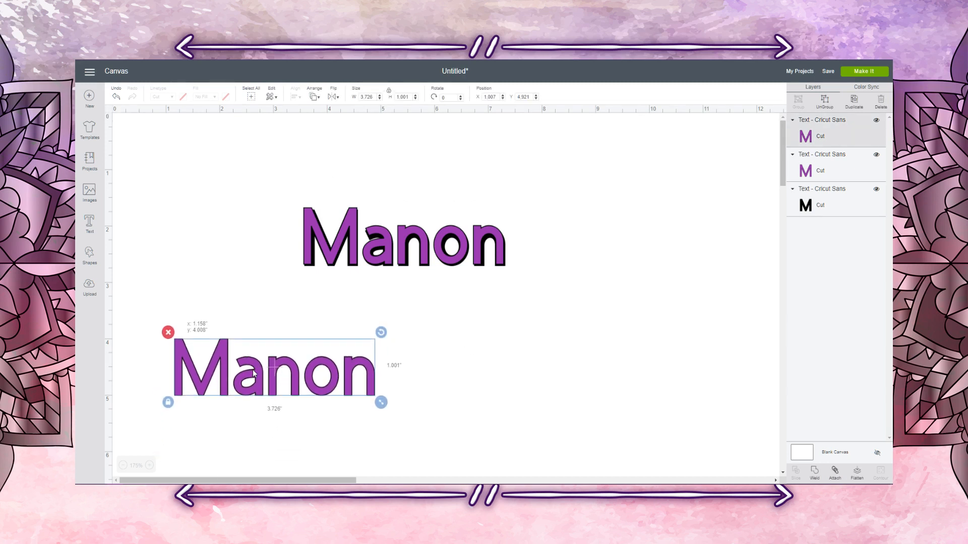
click(150, 466)
click(150, 466)
click(150, 466)
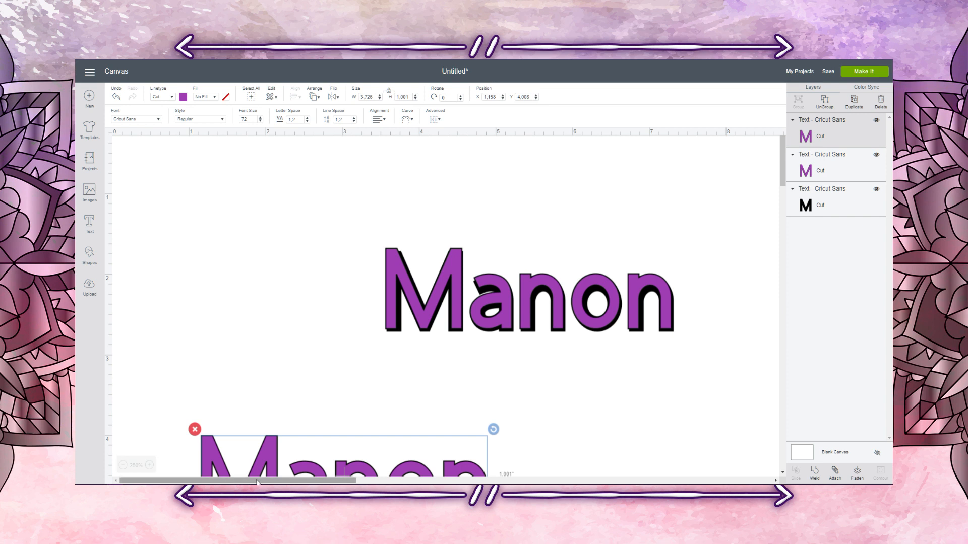
drag(257, 481, 304, 481)
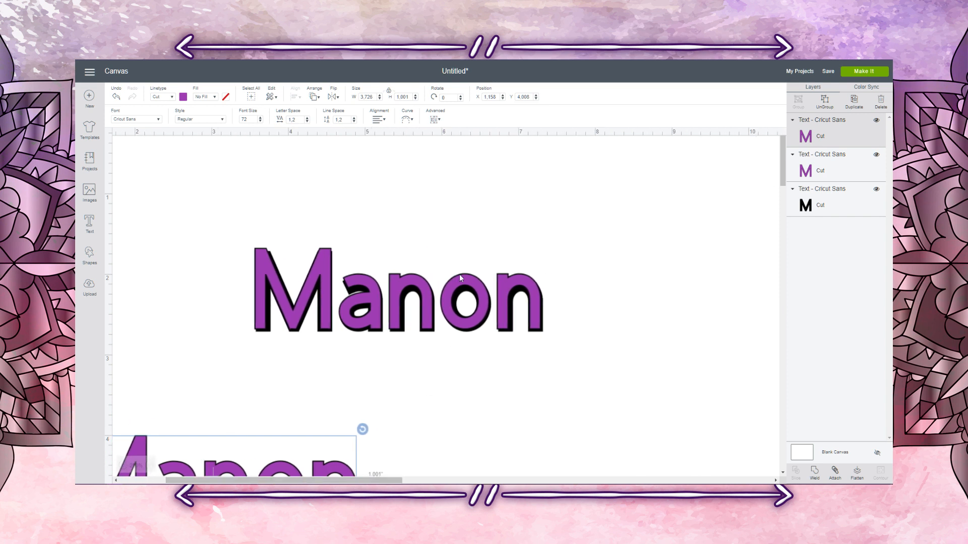
click(346, 306)
mouse_move(322, 262)
mouse_down()
mouse_move(314, 262)
mouse_move(325, 216)
mouse_move(322, 255)
mouse_move(301, 264)
mouse_move(316, 291)
mouse_move(319, 262)
mouse_up()
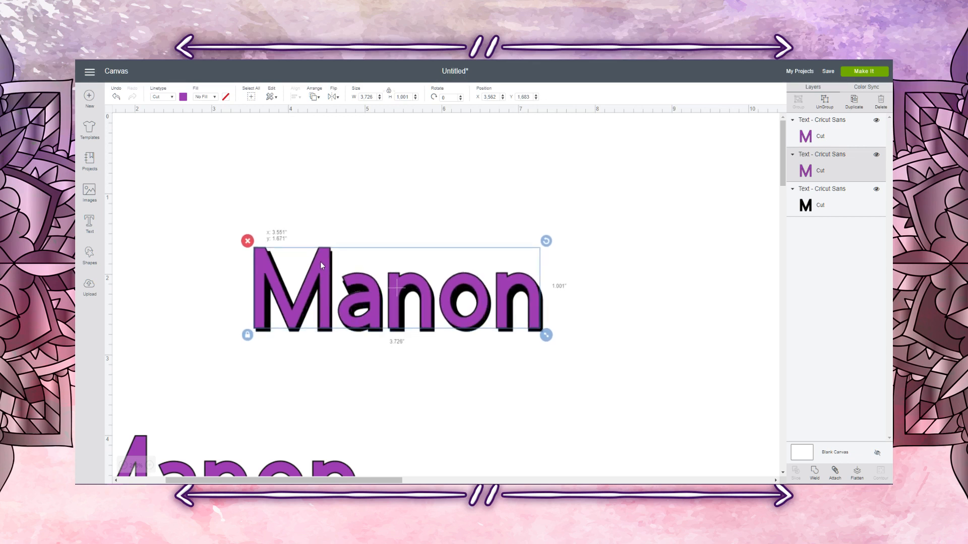
click(650, 286)
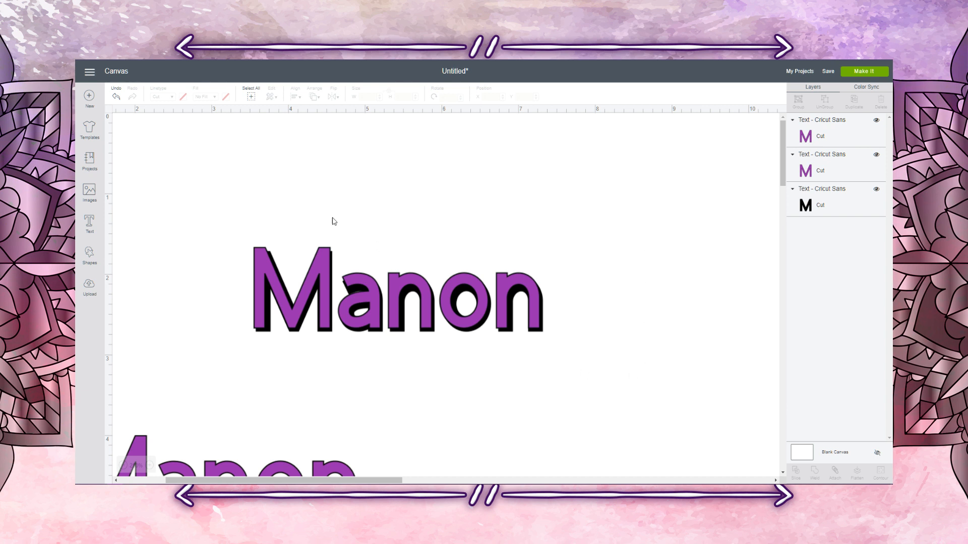
Step: Select the overlapping purple and black names together and slice them
drag(209, 198, 625, 365)
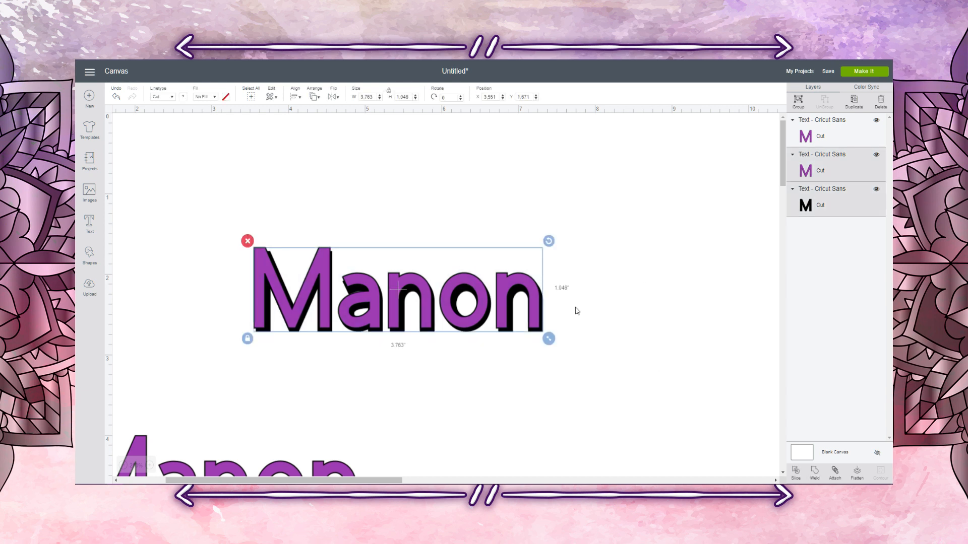
drag(180, 203, 583, 345)
click(795, 473)
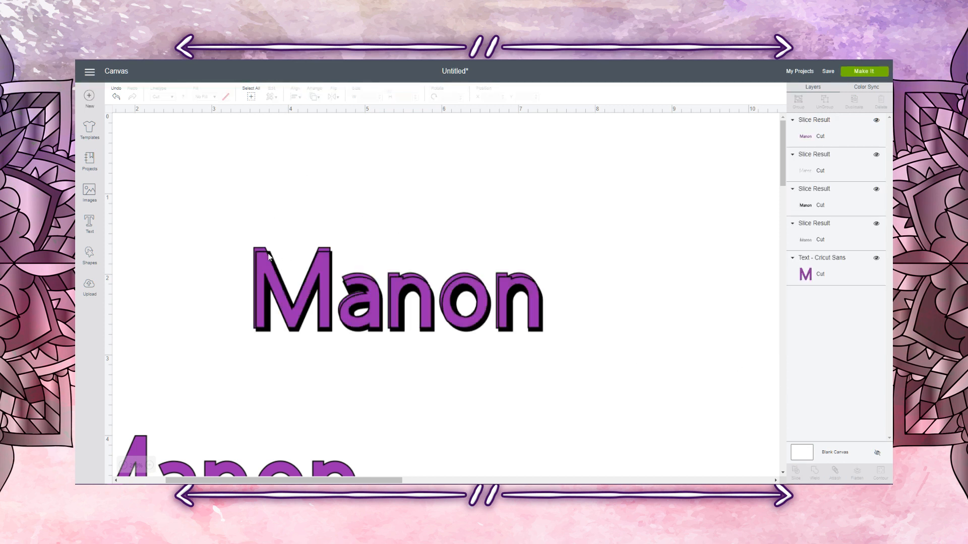
Step: Delete the purple slice results and the full black name, keeping only the thin black shadow pieces
drag(261, 250, 262, 163)
key(Delete)
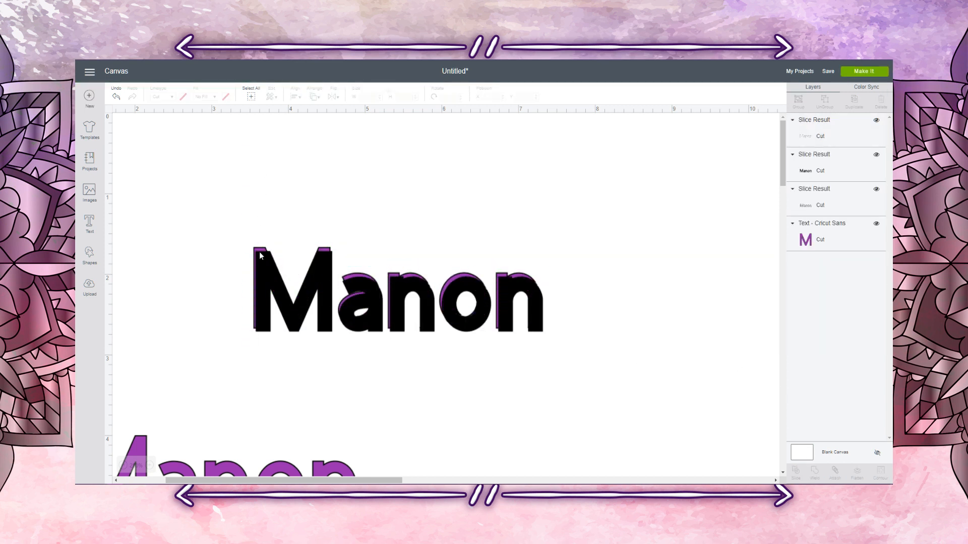
drag(261, 259, 309, 174)
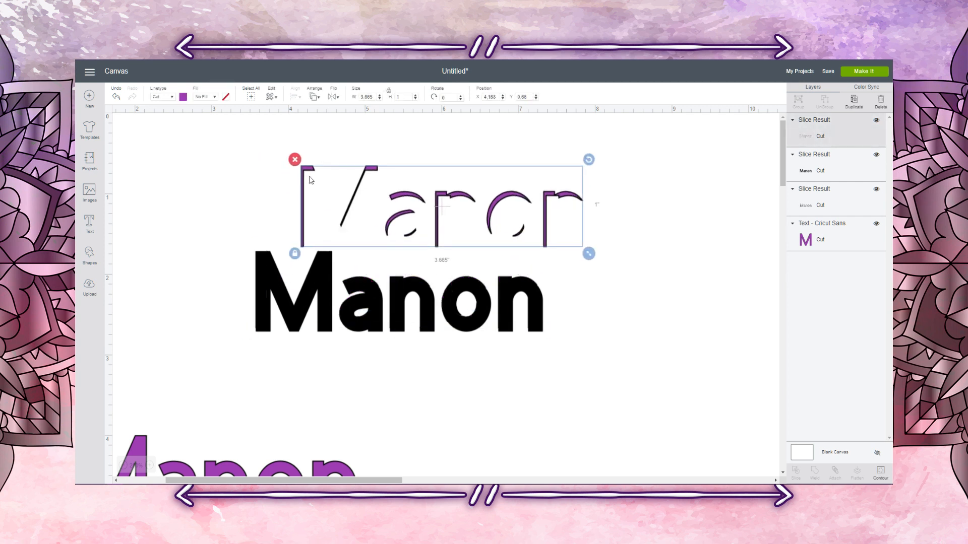
key(Delete)
drag(259, 264, 351, 147)
key(Delete)
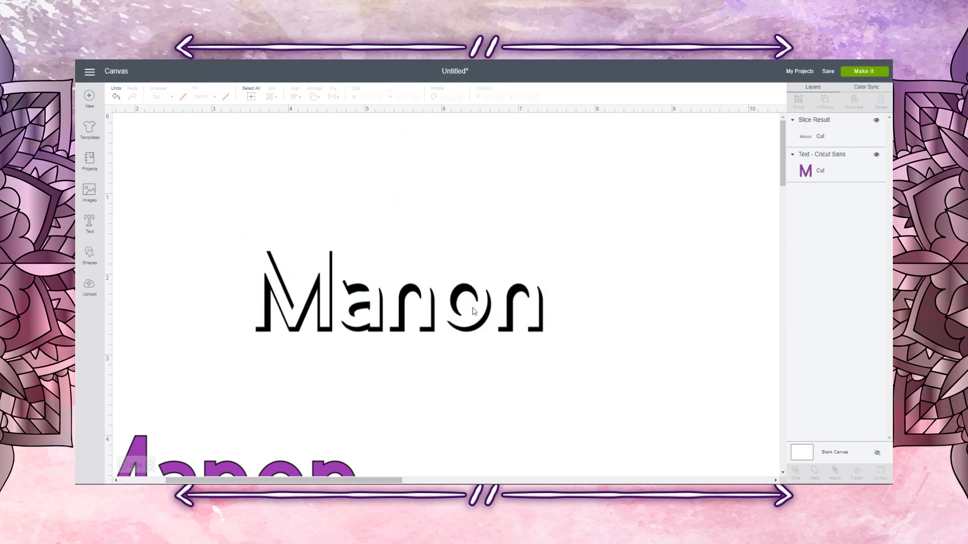
Step: Place the spare purple name over the sliced black shadow pieces at about X 3.547, Y 1.658
click(227, 465)
drag(227, 465, 411, 281)
click(410, 371)
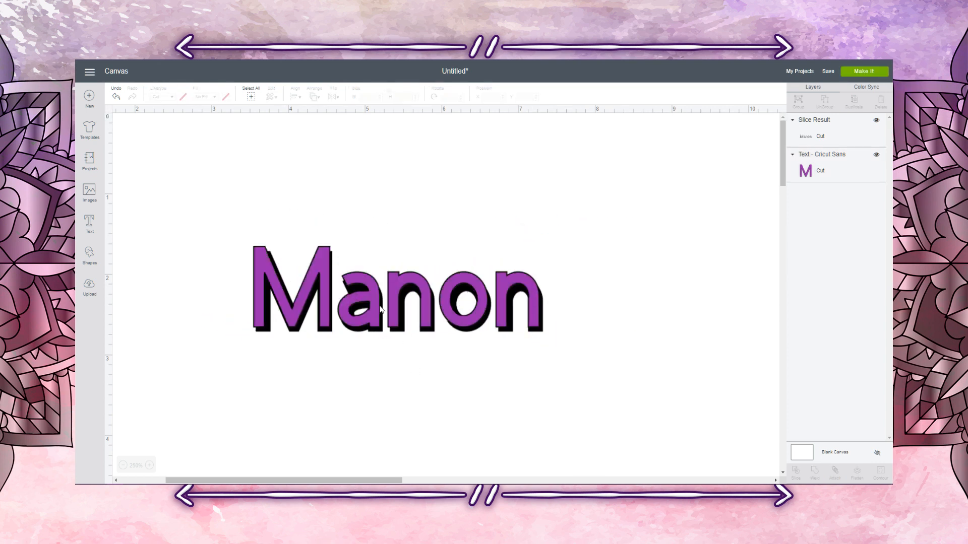
click(375, 306)
click(551, 427)
drag(229, 191, 632, 375)
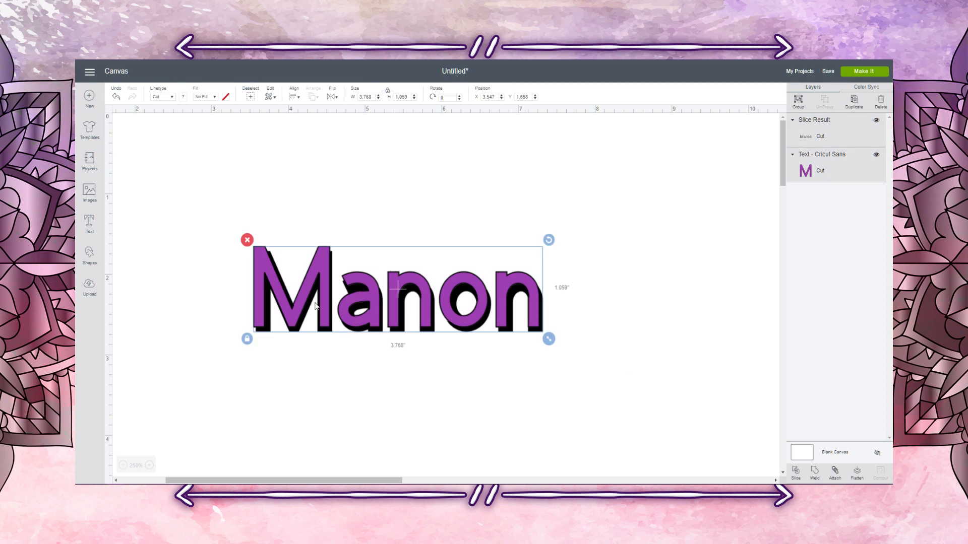
click(330, 398)
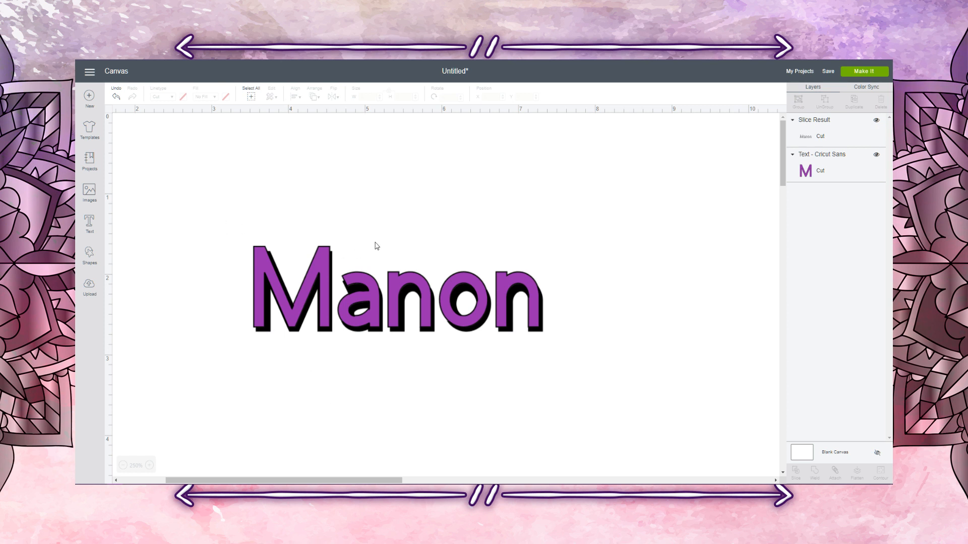
Step: Add the text "Lovely" and move it up above the shadowed purple name
click(91, 225)
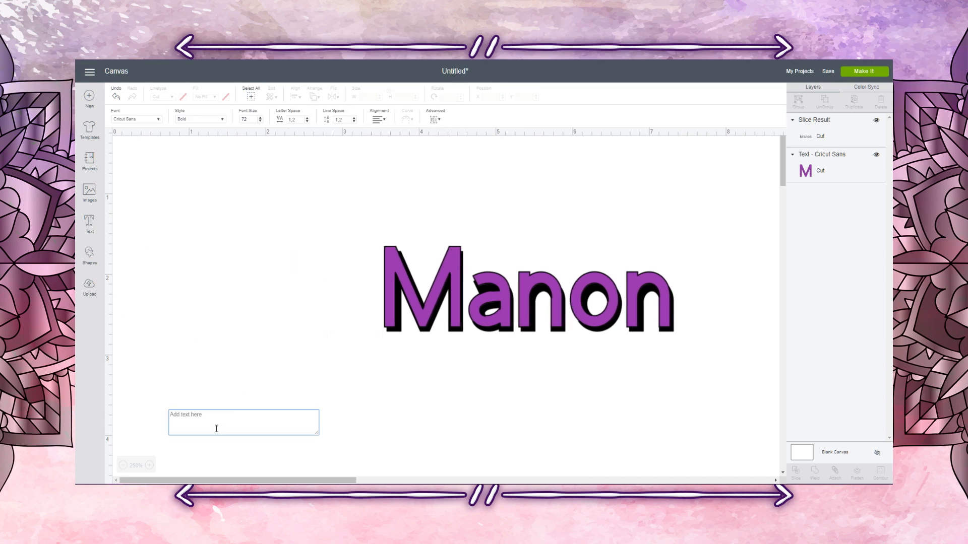
text(Lovely)
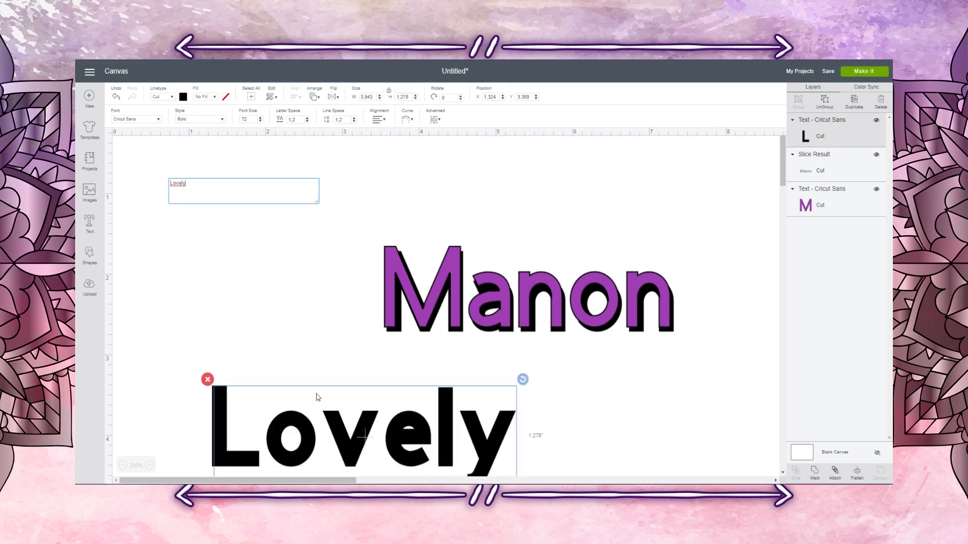
click(332, 464)
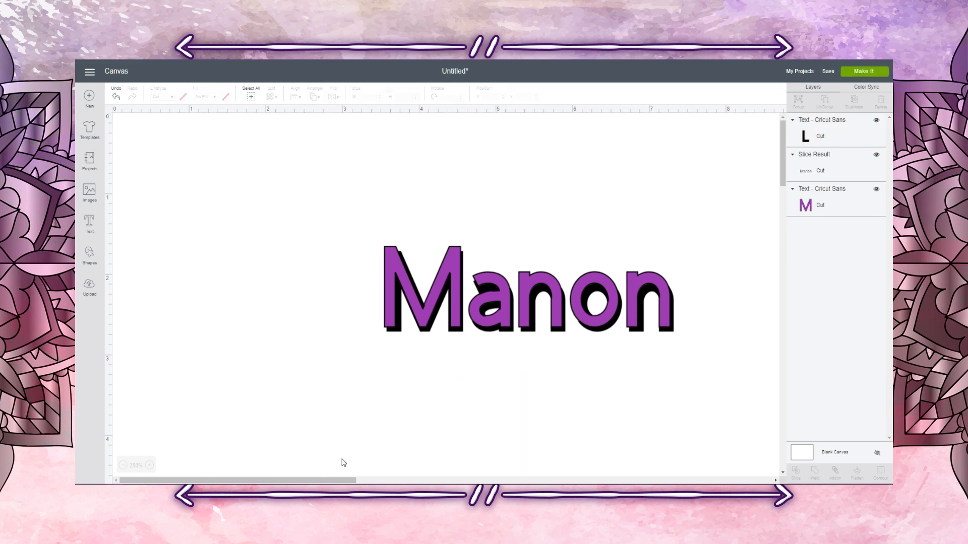
drag(353, 439, 339, 202)
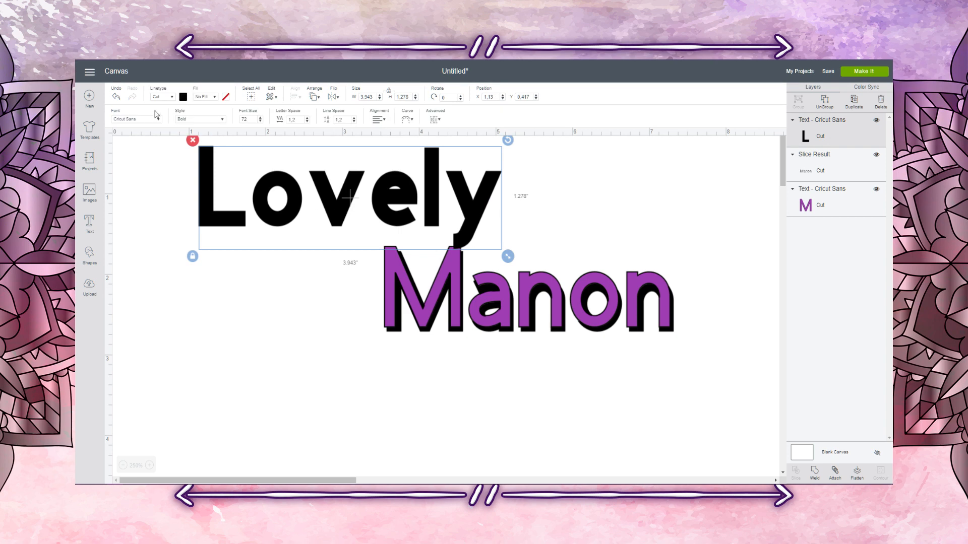
Step: Change the "Lovely" text to the Impact font with Regular style and move it beside the purple name
click(143, 121)
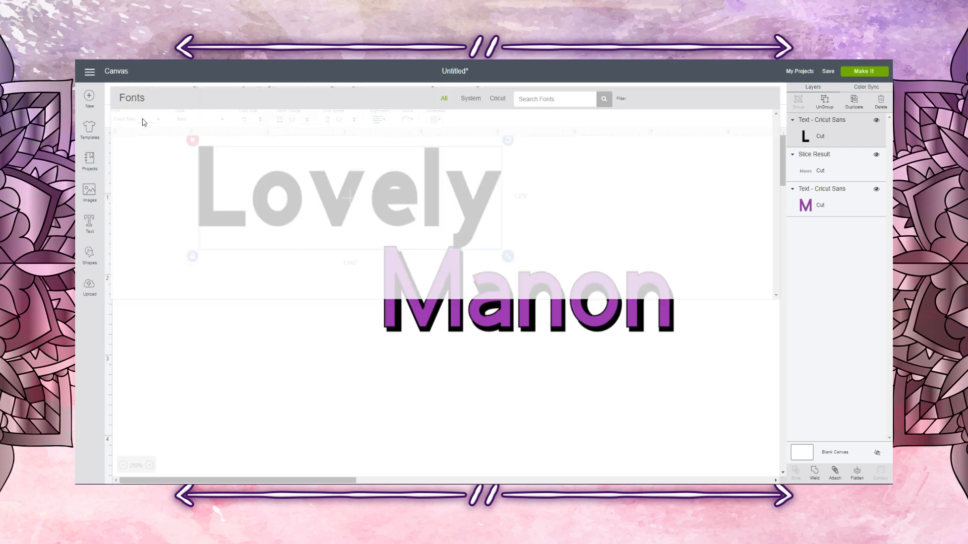
click(532, 99)
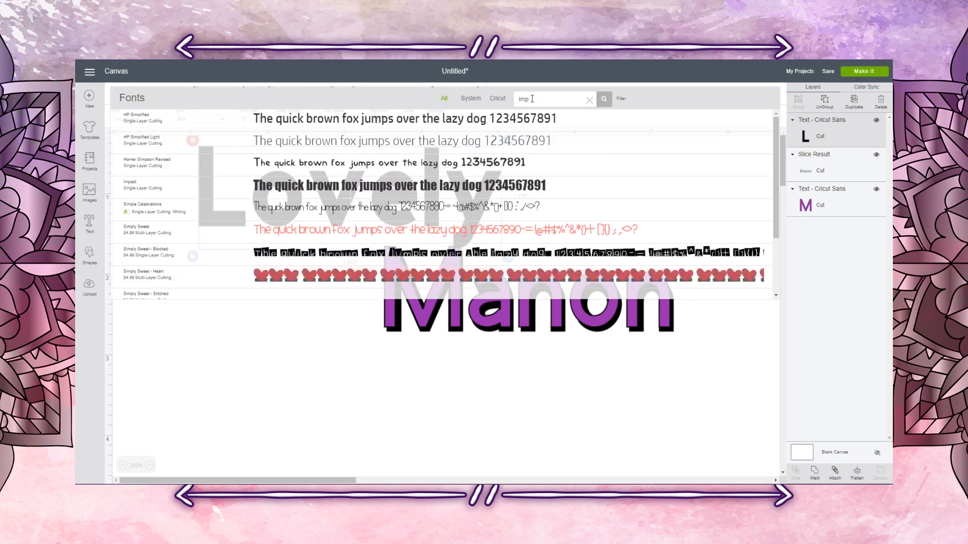
click(162, 190)
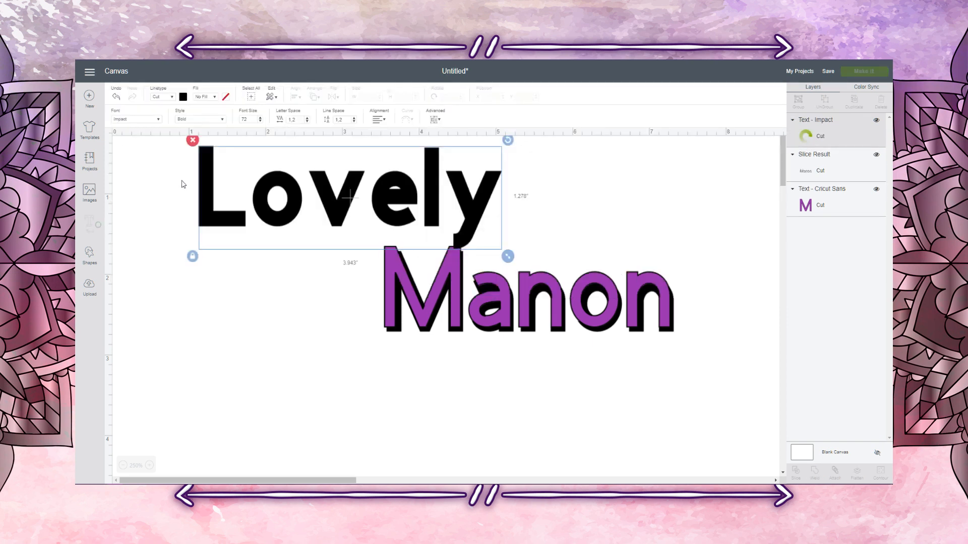
drag(284, 187, 282, 256)
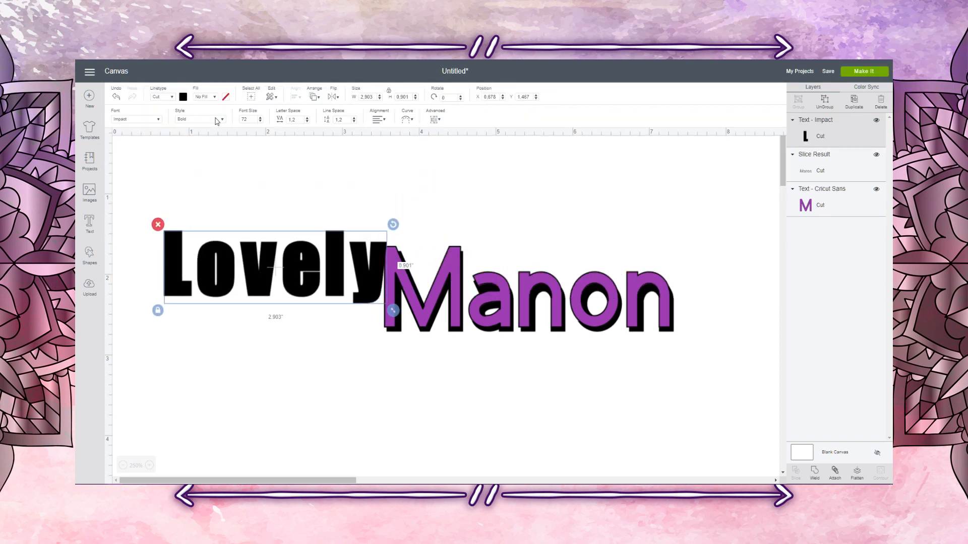
click(212, 120)
click(208, 132)
click(399, 406)
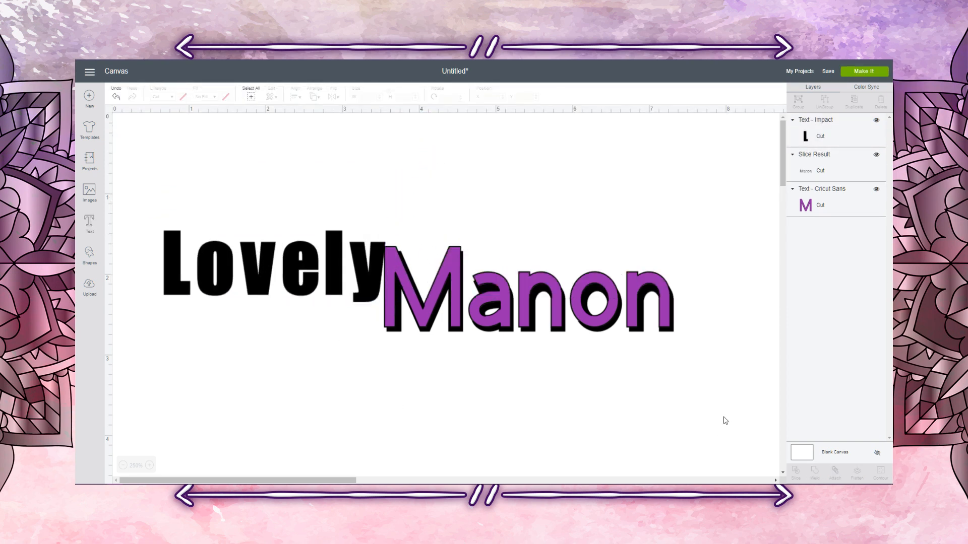
Step: Move the purple name and its shadow down and right, and place "Lovely" at about X 2.489, Y 1.783
drag(724, 406, 435, 218)
drag(418, 273, 577, 408)
click(292, 274)
drag(292, 274, 431, 300)
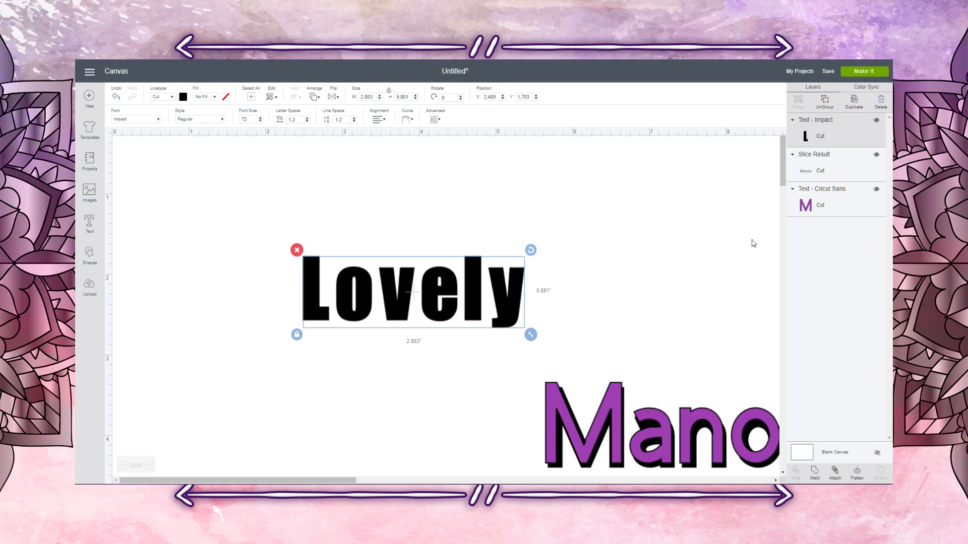
Step: Duplicate "Lovely" twice and move both copies to the empty area below and left of the original
click(855, 103)
click(855, 103)
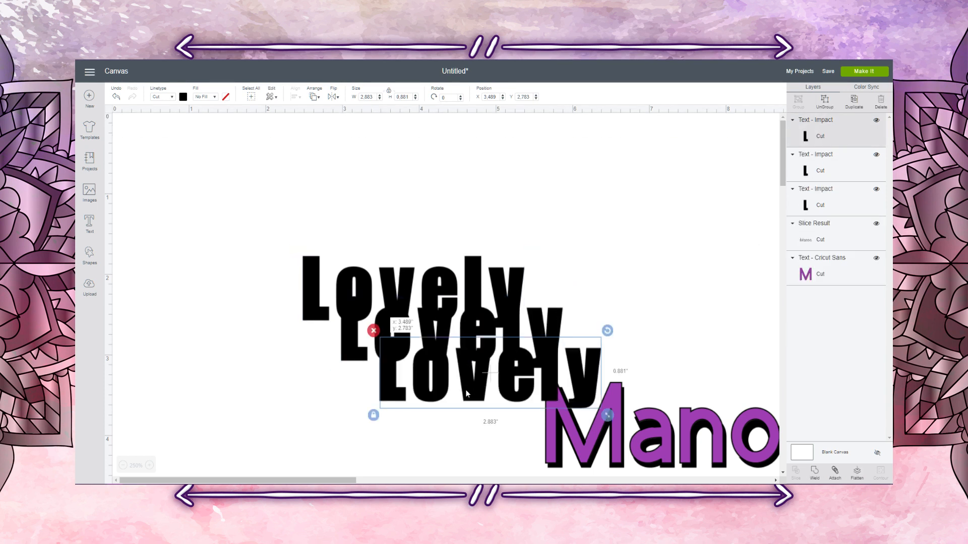
drag(579, 349, 379, 379)
drag(406, 348, 257, 414)
Step: Recolour the original "Lovely" blue and move it to about X 2.2, Y 1.25
click(428, 275)
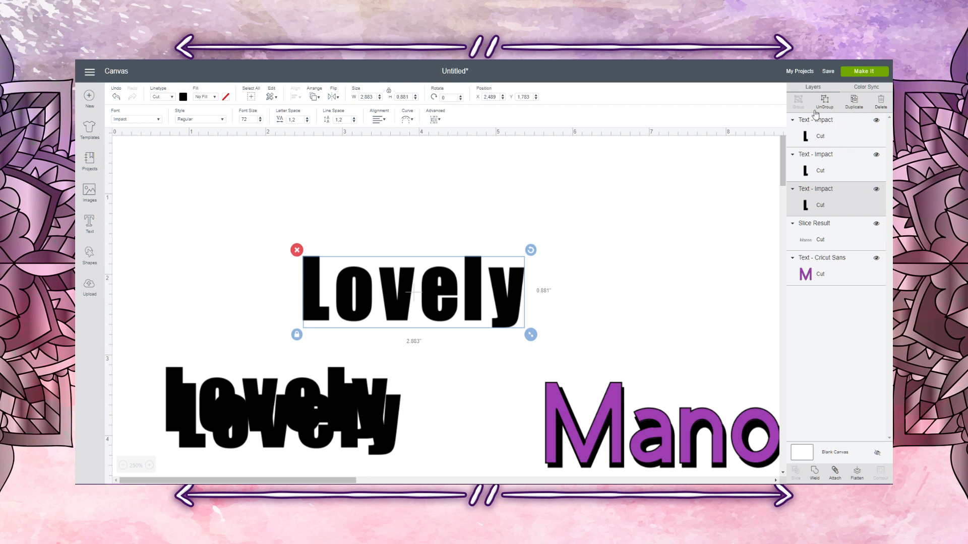
click(185, 98)
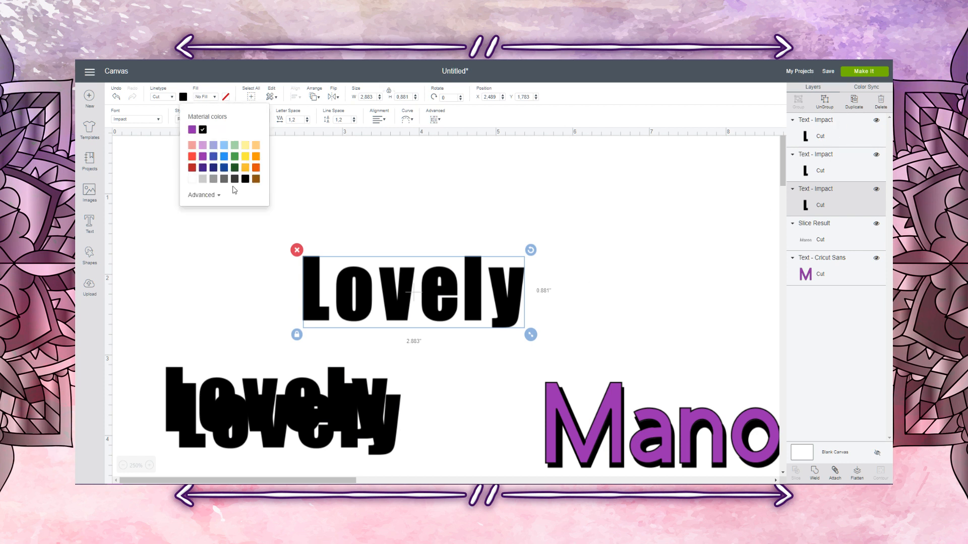
click(223, 157)
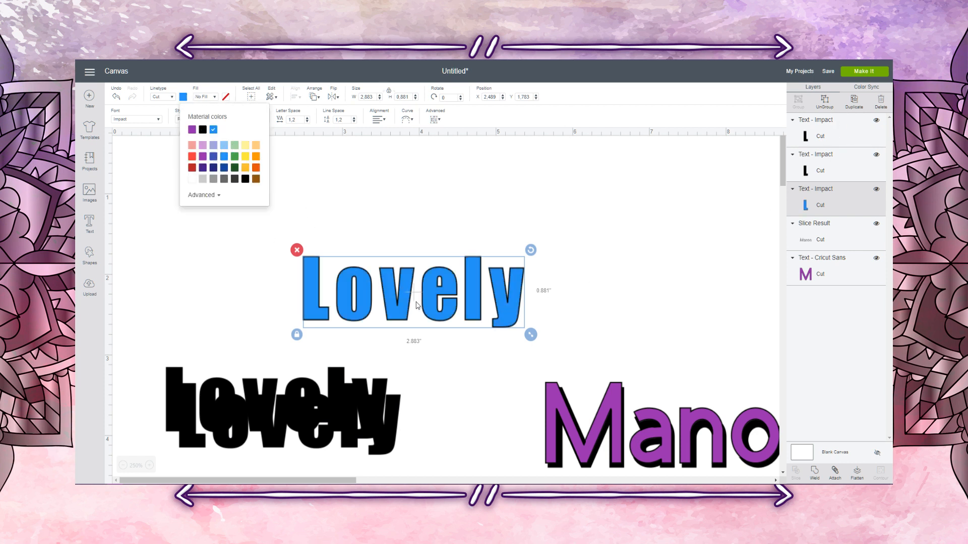
drag(395, 302, 373, 259)
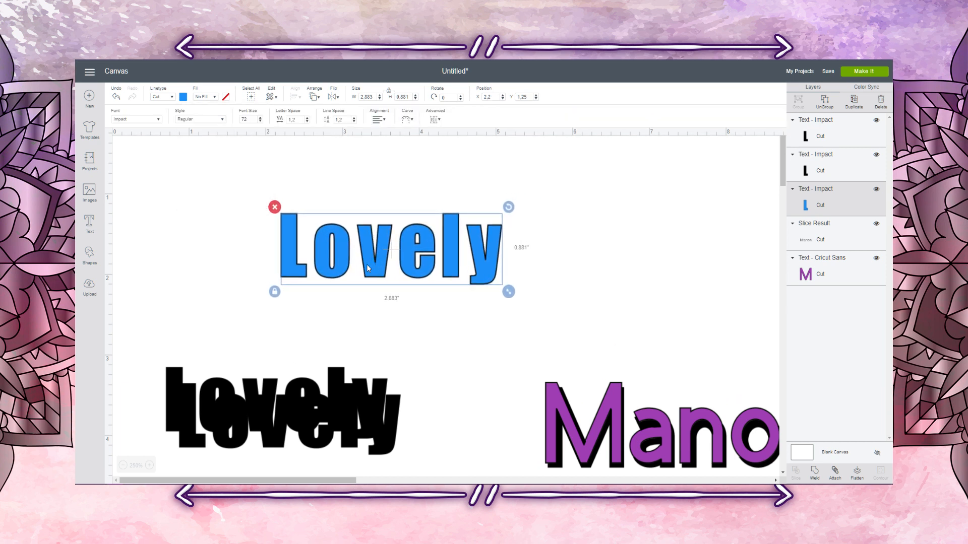
Step: Move one black "Lovely" copy directly below the blue one and set its style to Bold
click(335, 429)
drag(334, 399, 470, 326)
click(213, 125)
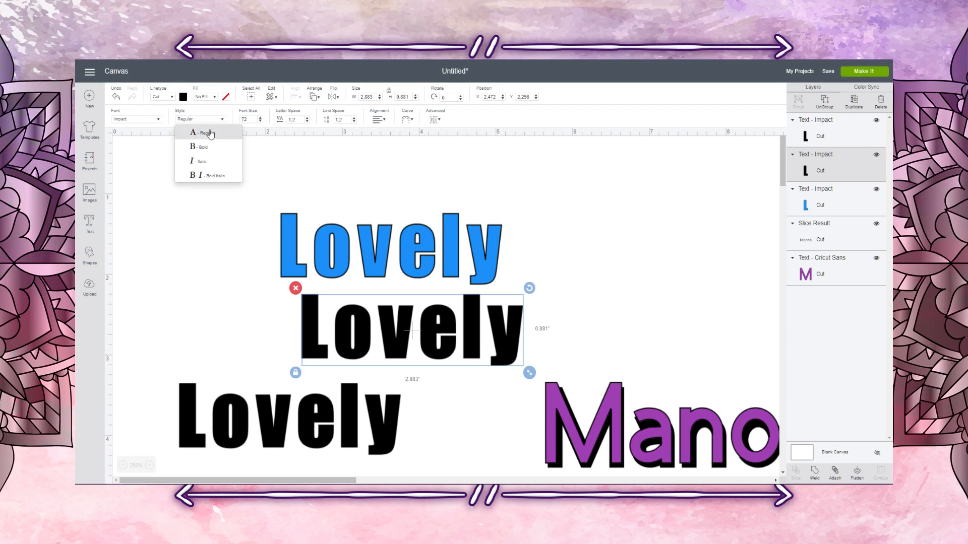
click(204, 146)
click(437, 288)
Step: Place the bold black "Lovely" over the blue one with a slight offset and send it to the back as a shadow
click(464, 341)
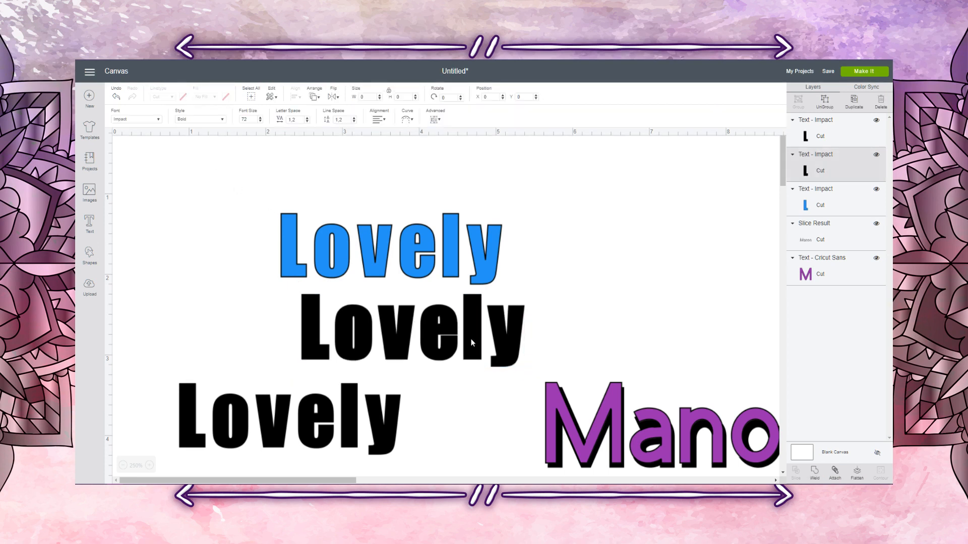
drag(471, 339, 425, 269)
right_click(456, 301)
click(503, 362)
click(584, 296)
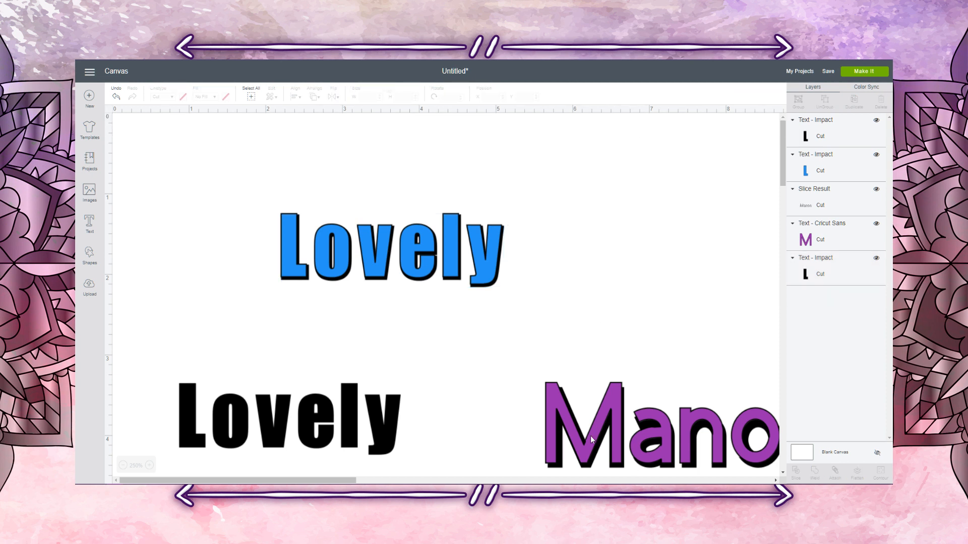
Step: Move the spare black "Lovely" up to about X 0.756, Y 2.939 and recolour it blue
click(319, 450)
drag(385, 393, 376, 359)
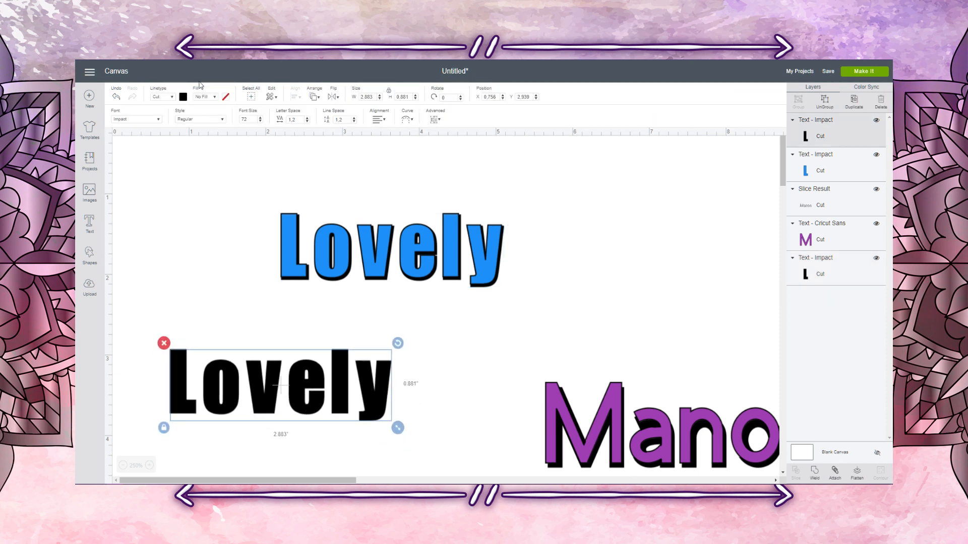
click(183, 96)
click(217, 137)
click(452, 361)
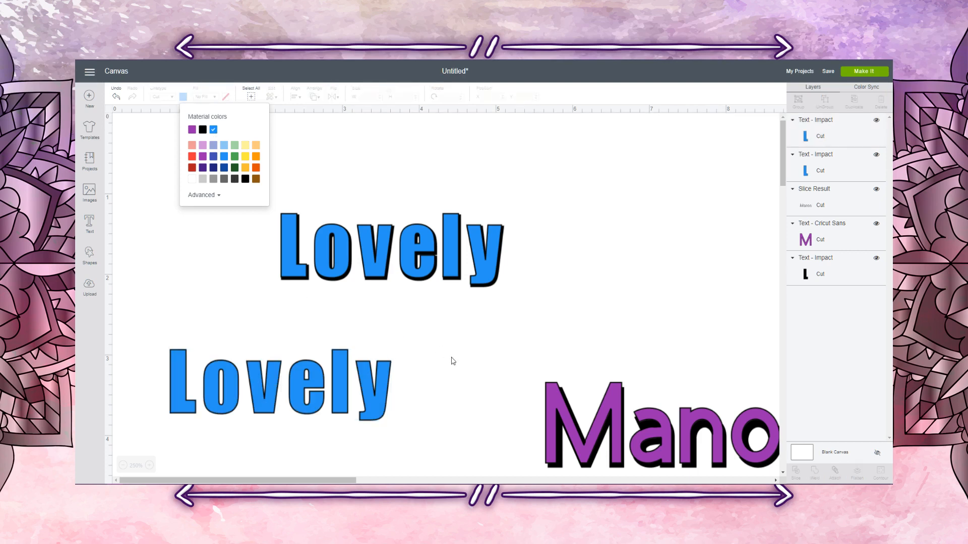
Step: Slice the overlapping blue and black "Lovely" texts and delete the results, keeping only the thin black shadow pieces
drag(252, 170, 587, 301)
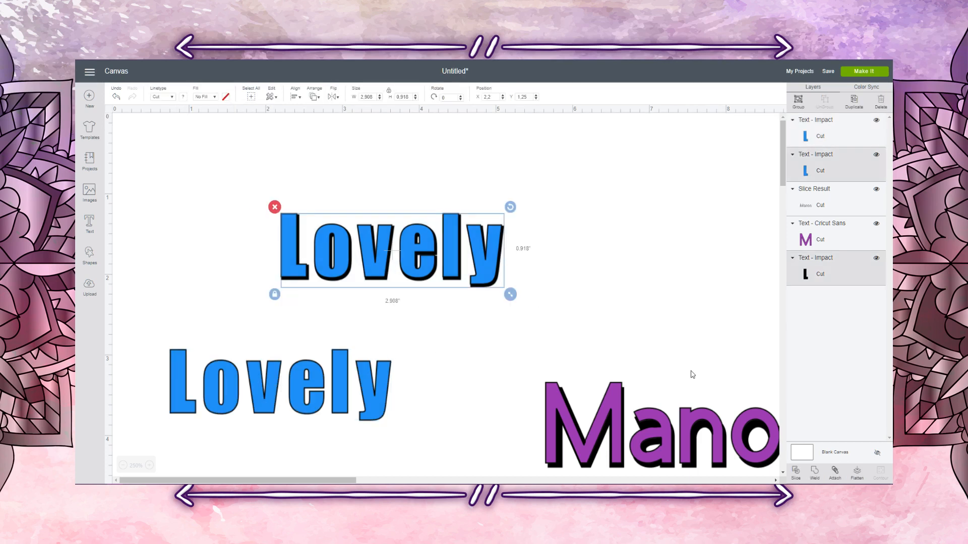
click(795, 471)
drag(287, 222, 250, 179)
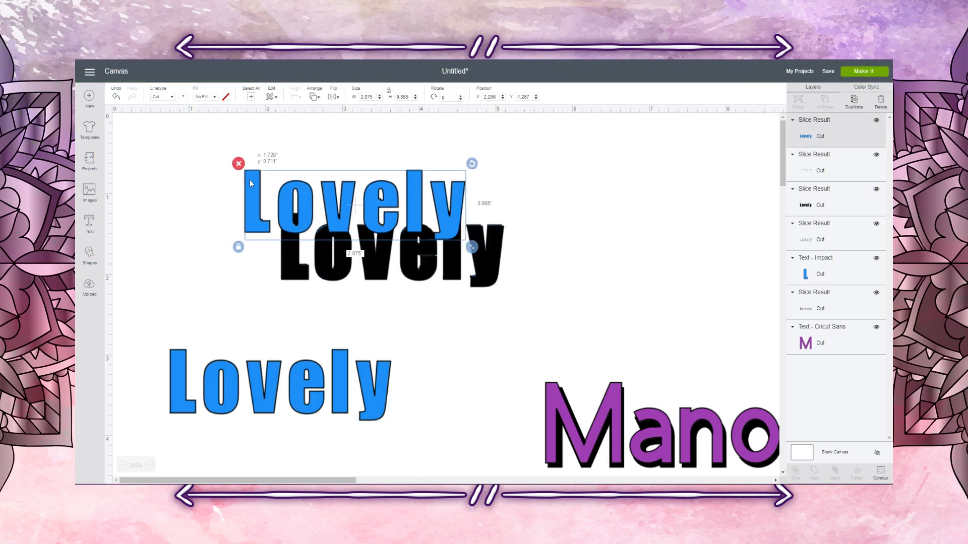
key(Delete)
key(Delete)
drag(289, 226, 238, 183)
key(Delete)
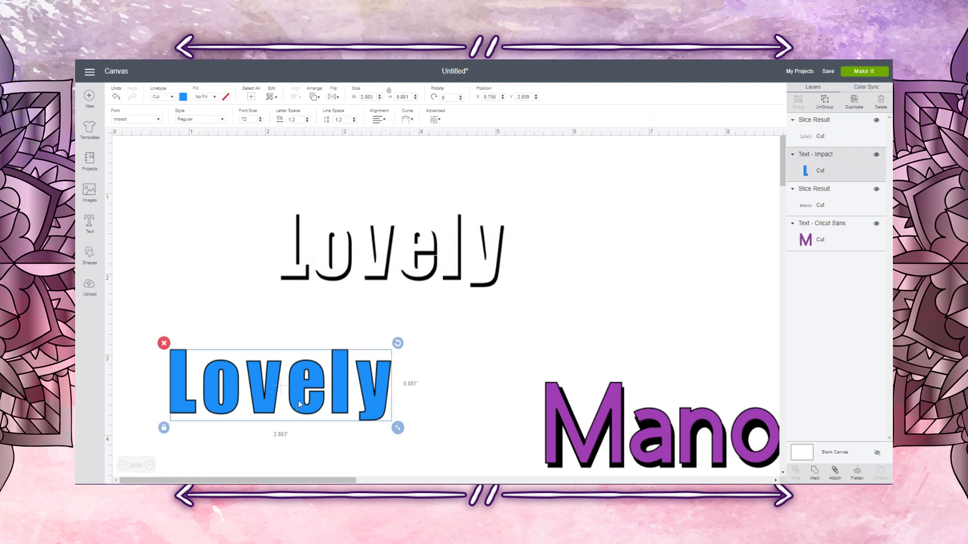
Step: Place the spare blue "Lovely" over its sliced black shadow at about X 2.189, Y 1.244
drag(298, 400, 409, 264)
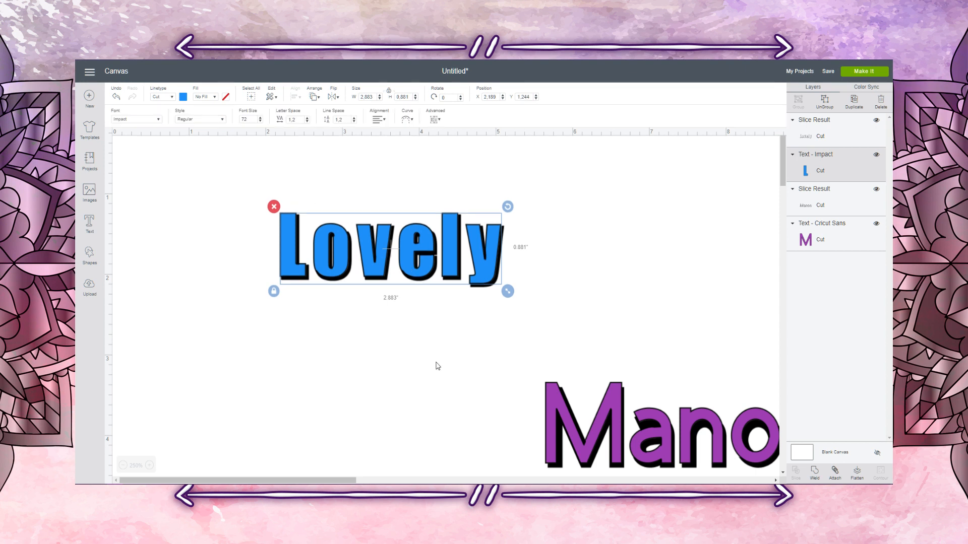
click(435, 364)
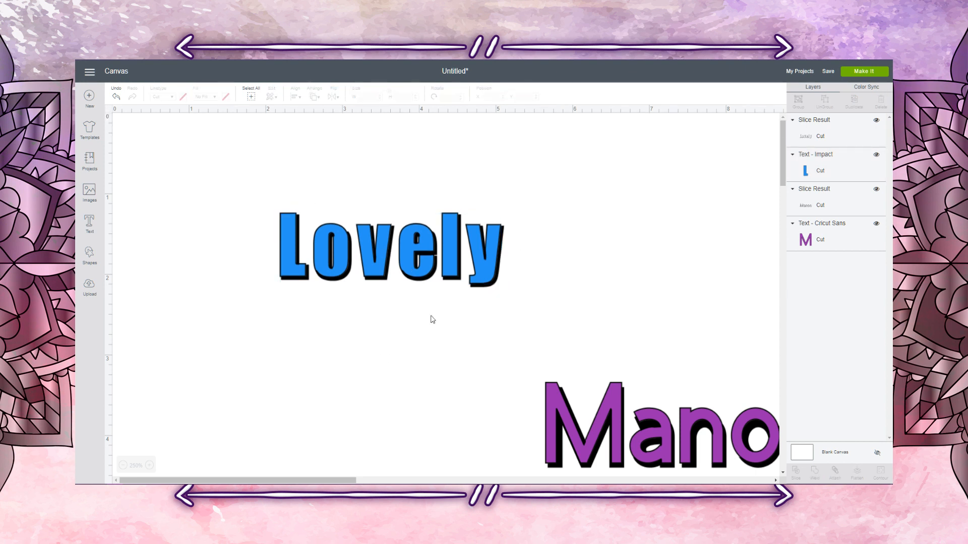